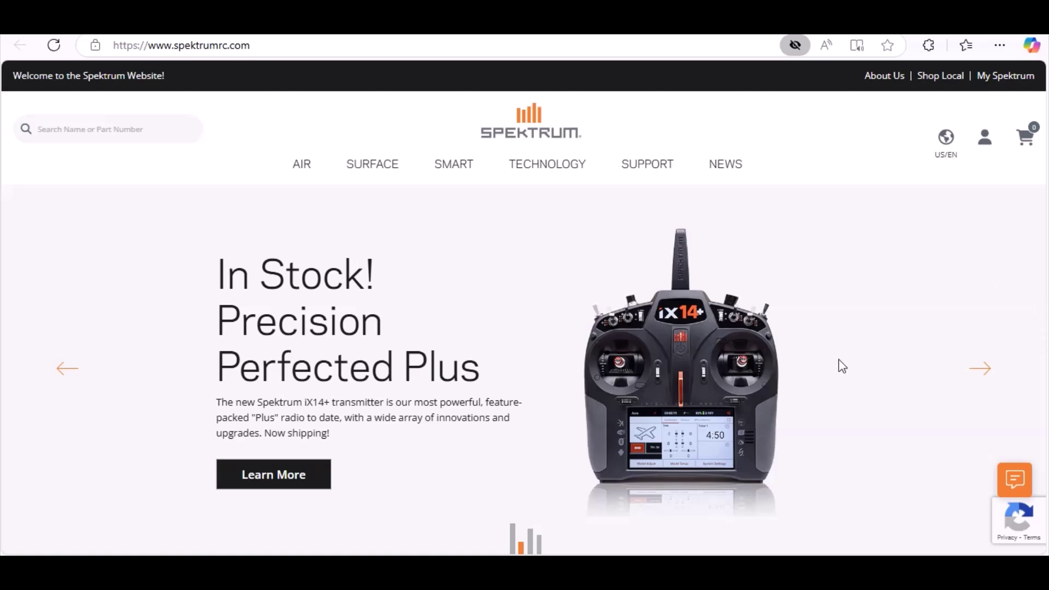
Go to the My Spektrum account page that lists registered radios such as the DX7S and DX9
mouse_move(808, 233)
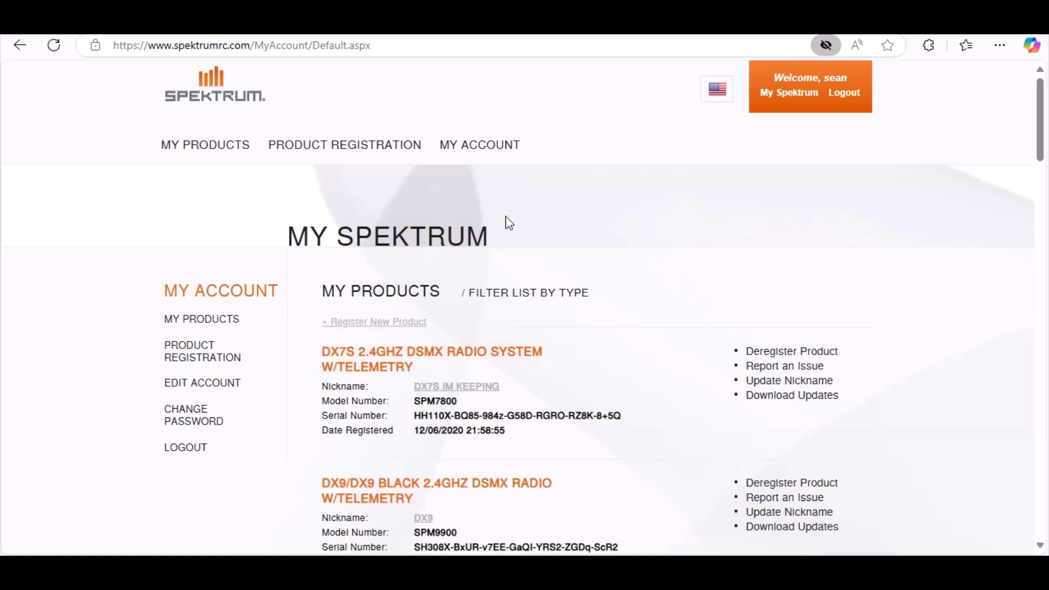
Scroll My Products to the DX9/DX9 Black 2.4GHz DSMX radio and open its software updates
scroll(543, 301, down, 1)
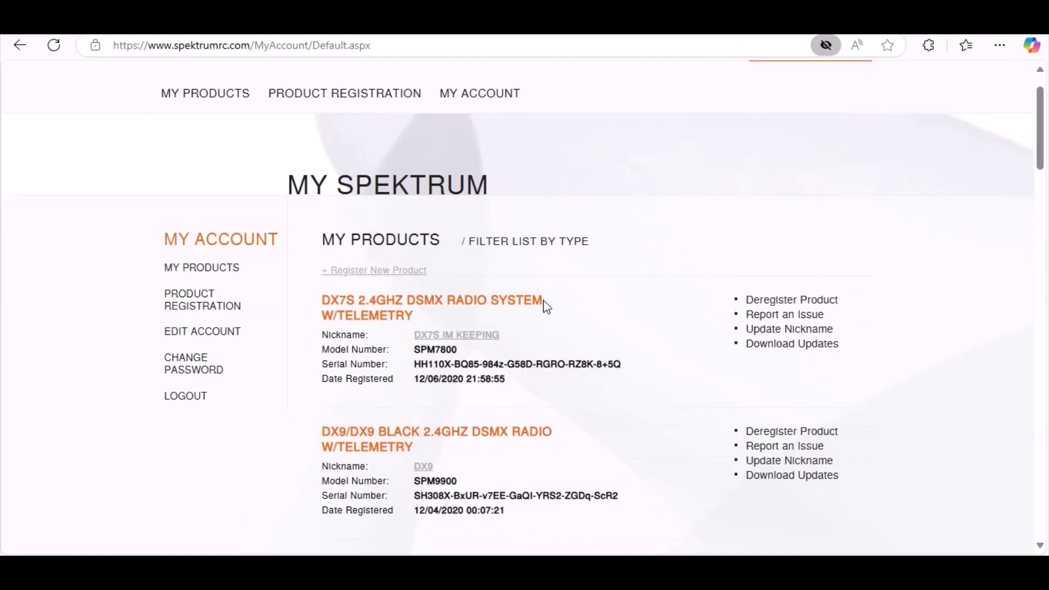
scroll(317, 317, down, 1)
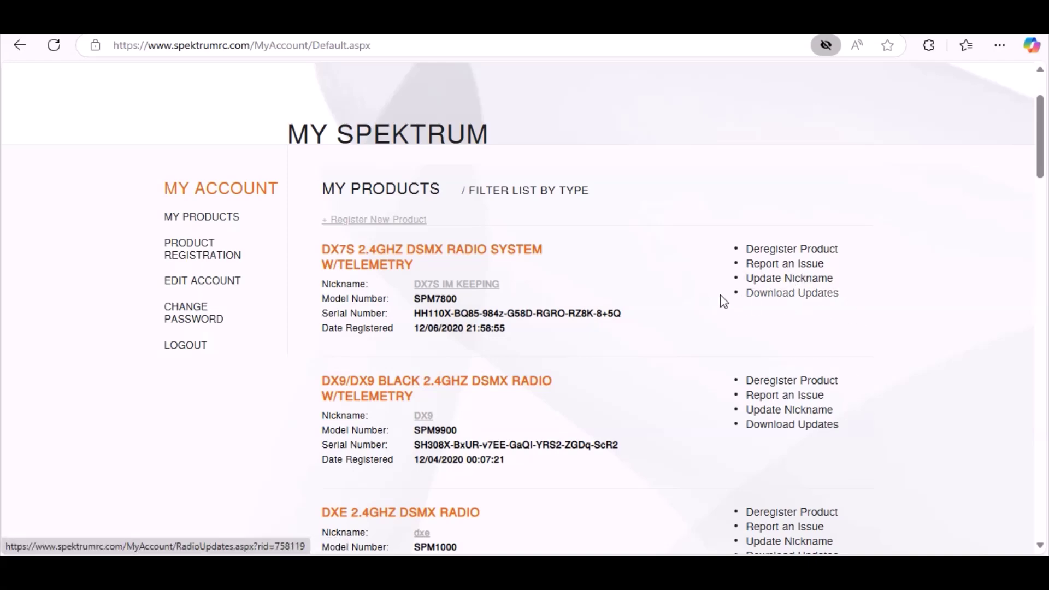
scroll(725, 418, down, 9)
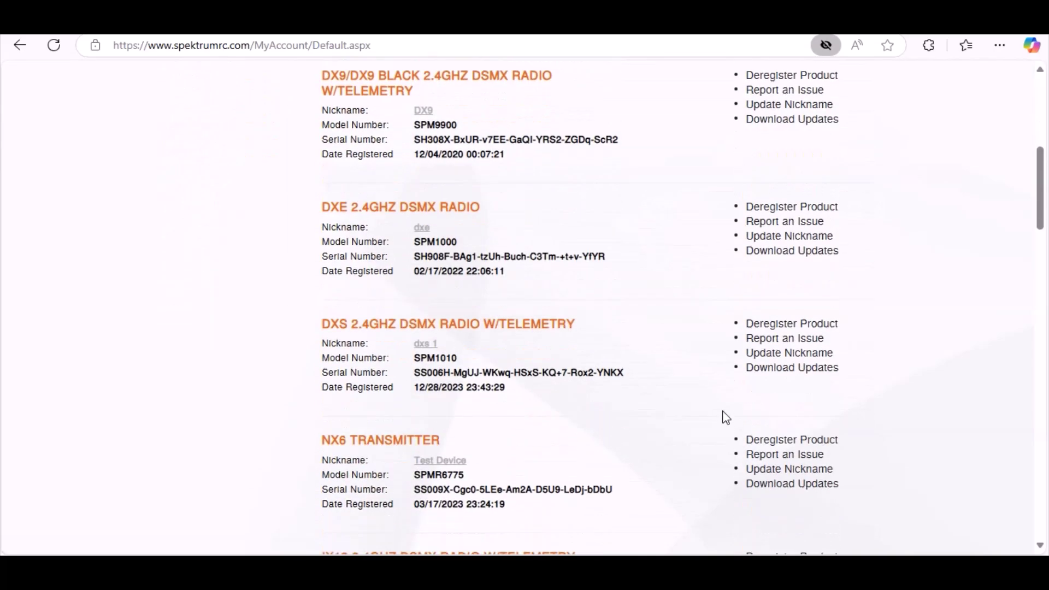
scroll(725, 418, down, 7)
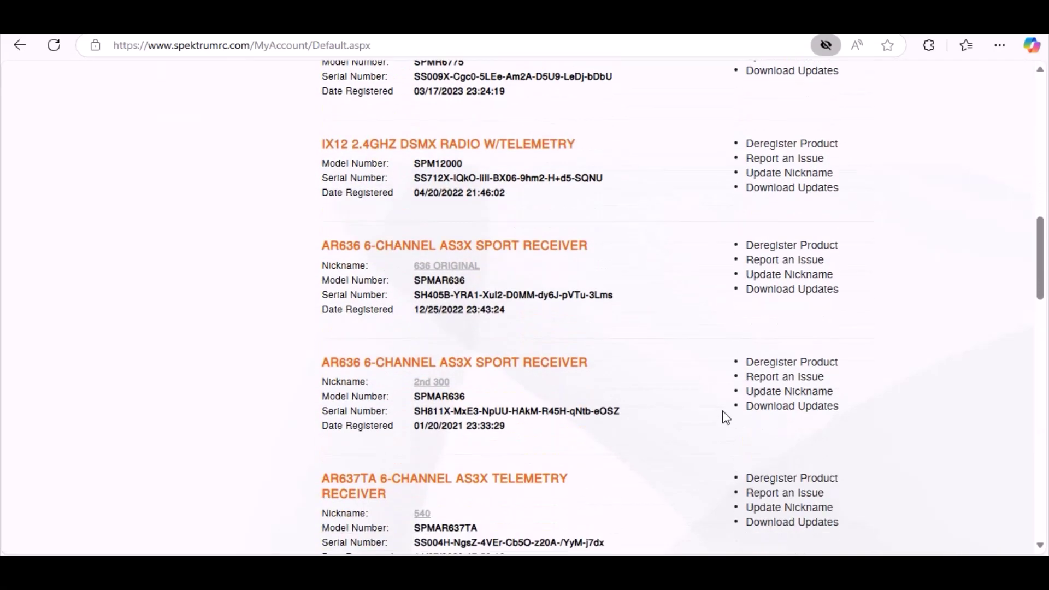
scroll(726, 418, down, 15)
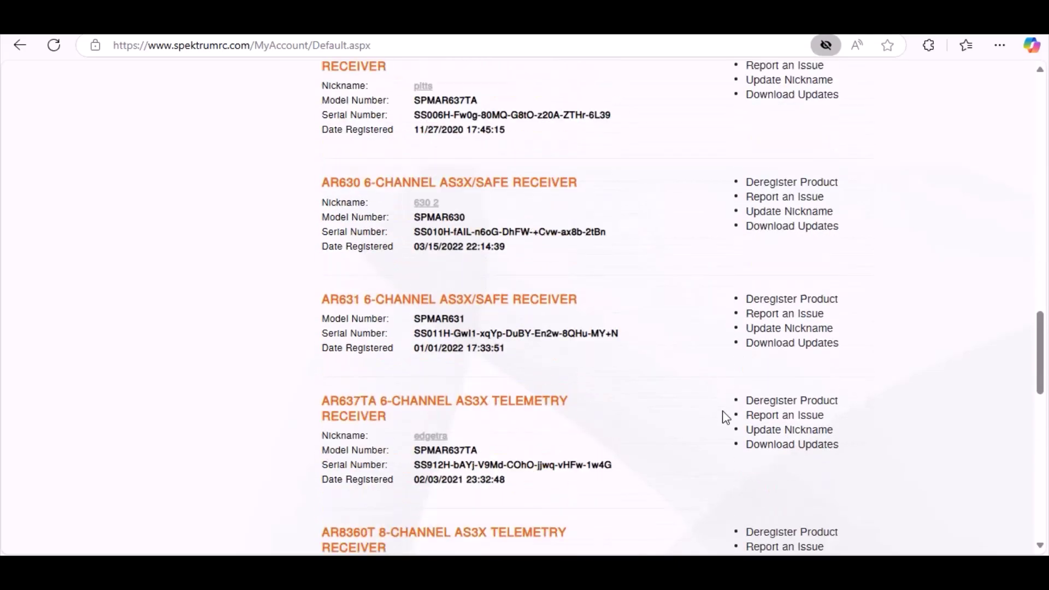
scroll(725, 417, down, 6)
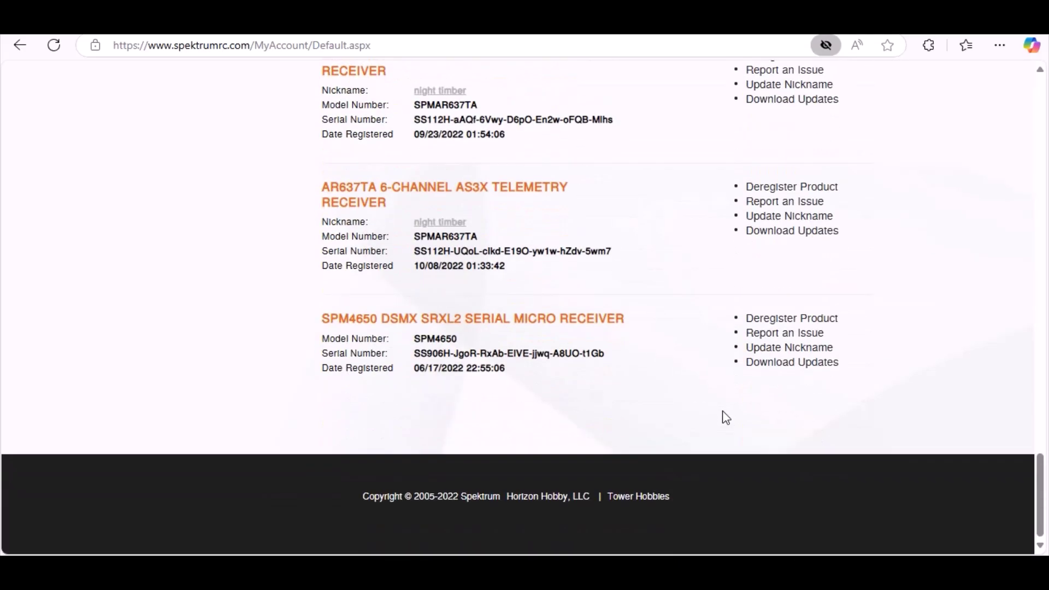
scroll(725, 418, up, 13)
scroll(726, 418, up, 20)
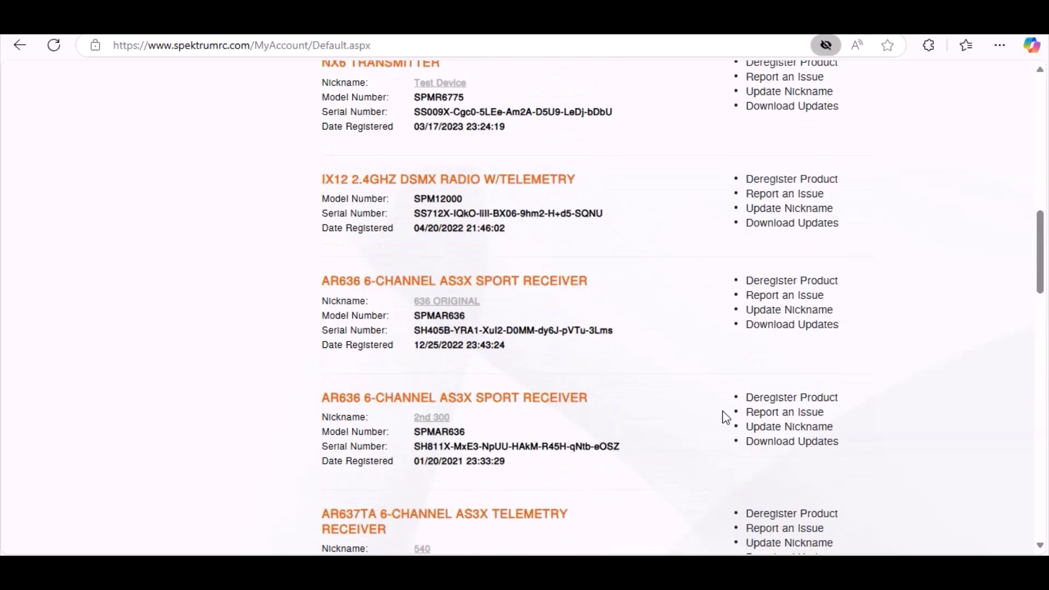
scroll(726, 418, up, 3)
scroll(726, 418, down, 2)
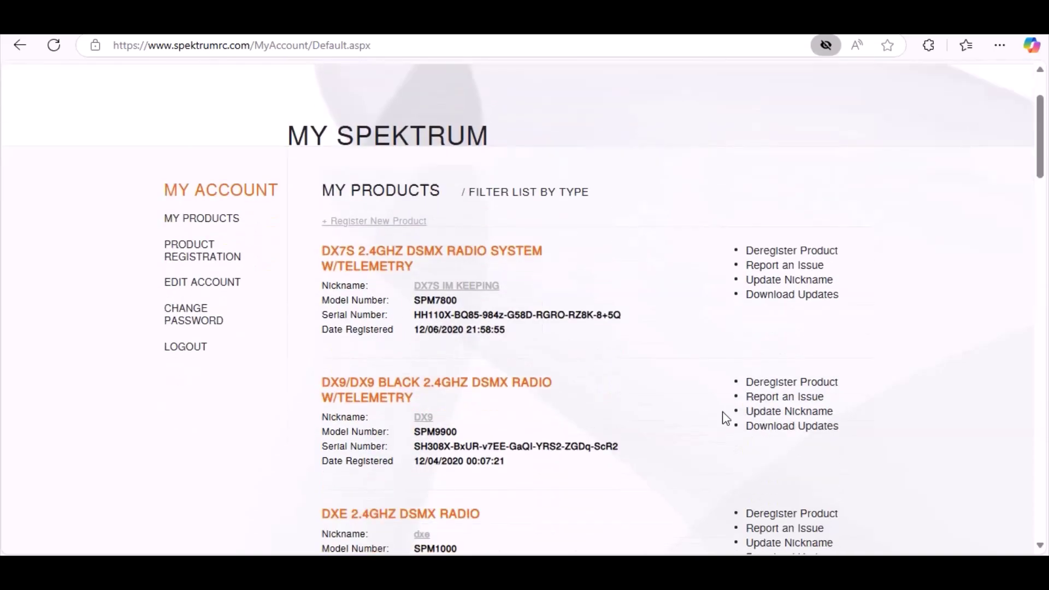
click(823, 411)
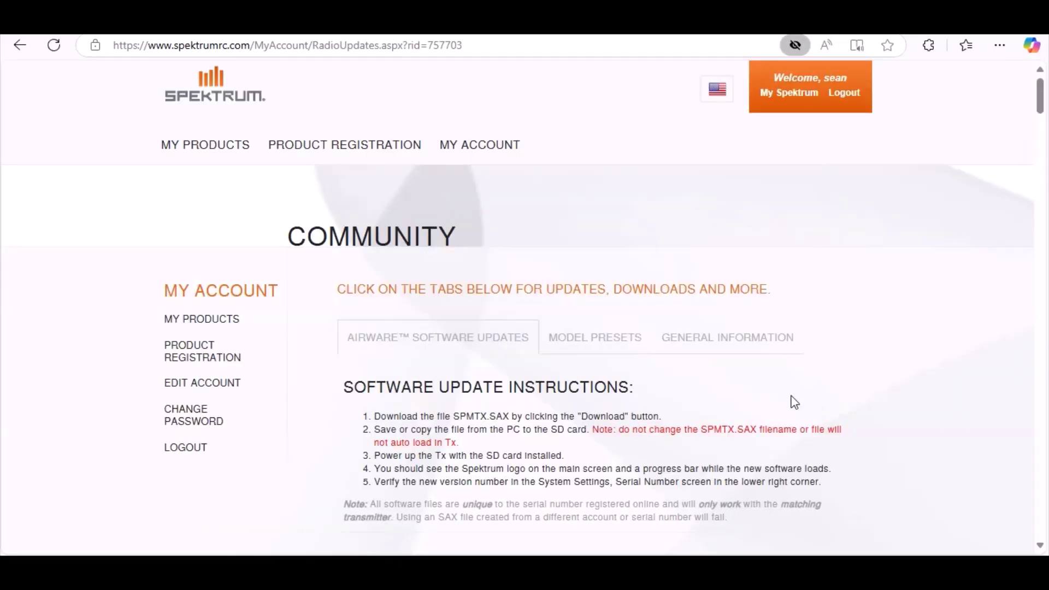
scroll(777, 397, down, 2)
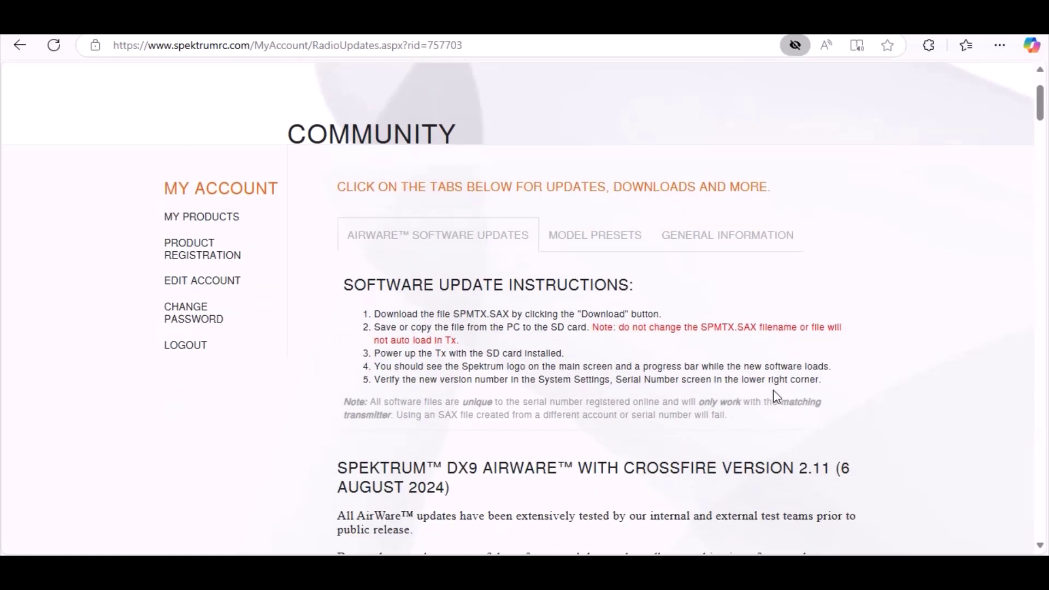
scroll(776, 397, down, 2)
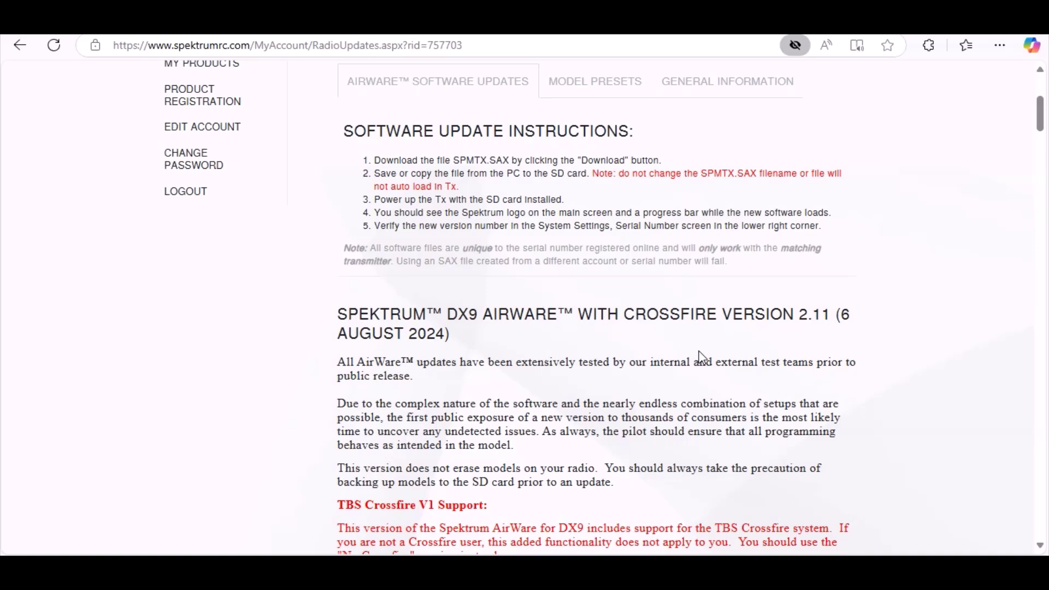
scroll(720, 341, down, 2)
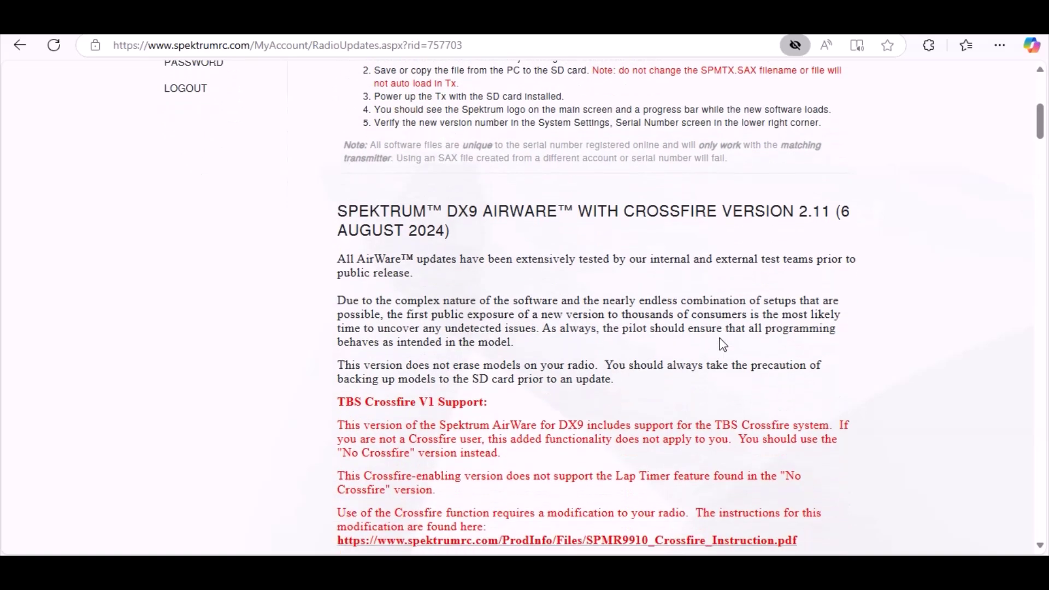
scroll(723, 344, down, 7)
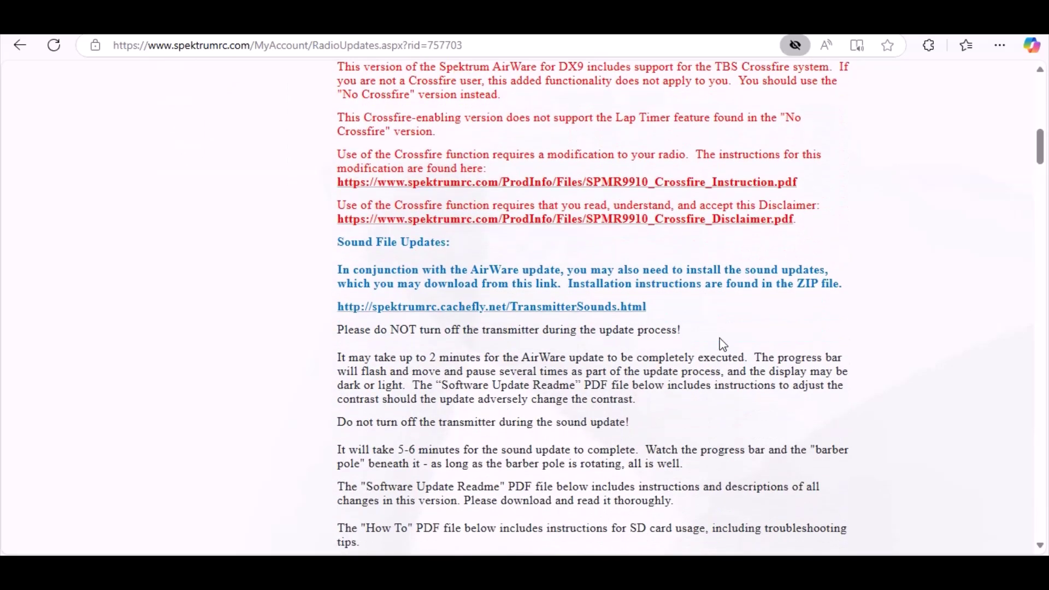
scroll(723, 344, down, 6)
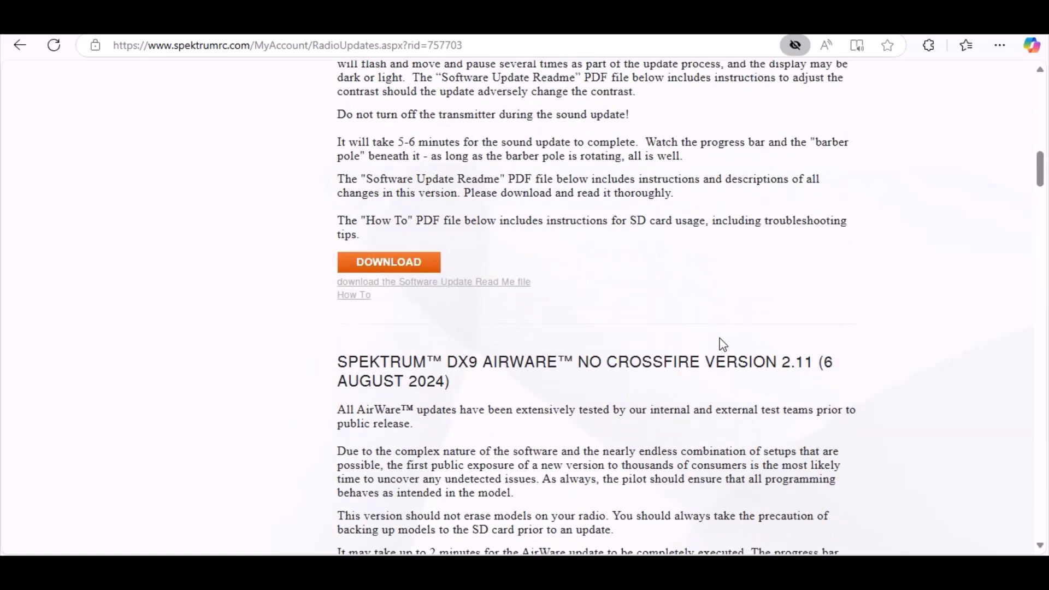
scroll(723, 344, down, 1)
scroll(721, 341, down, 1)
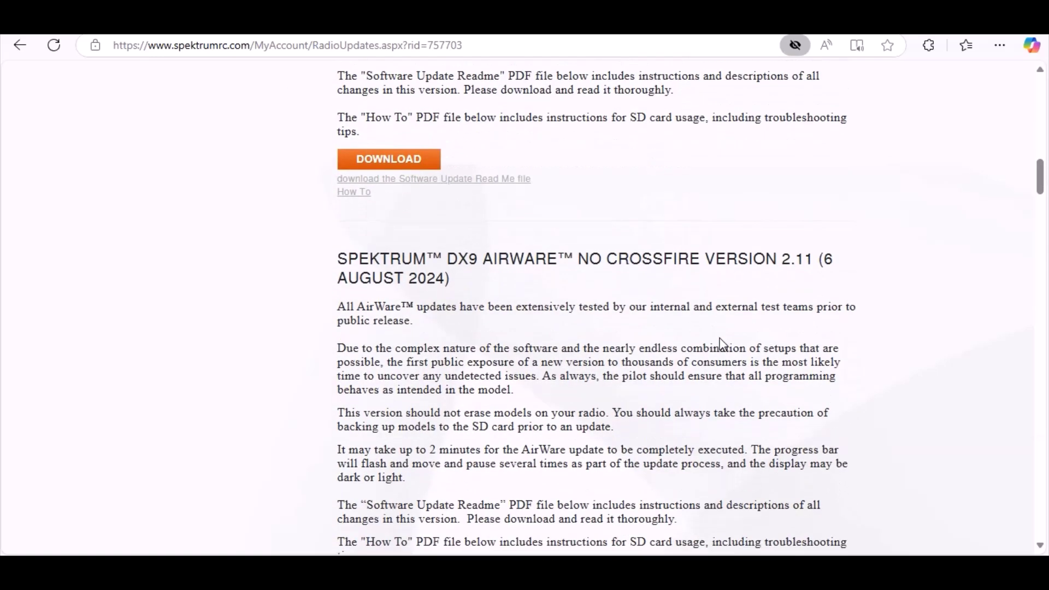
scroll(597, 313, up, 17)
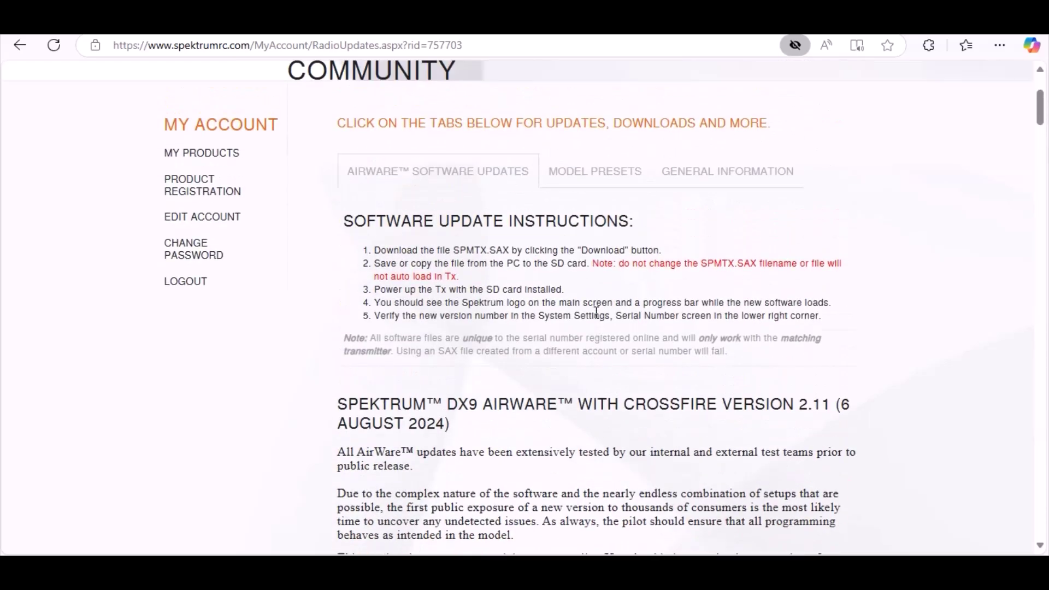
Scroll down the Radio Updates page past the Crossfire 2.11 entry
scroll(597, 317, down, 15)
scroll(597, 322, down, 10)
scroll(597, 313, down, 2)
scroll(466, 261, down, 2)
scroll(466, 261, down, 15)
scroll(465, 261, down, 8)
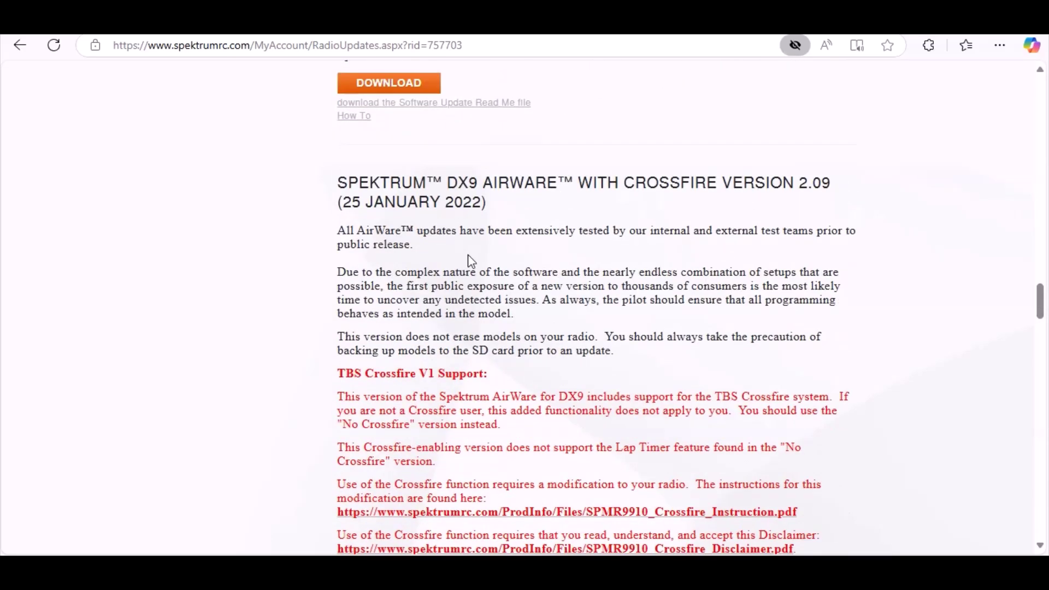
scroll(855, 219, down, 1)
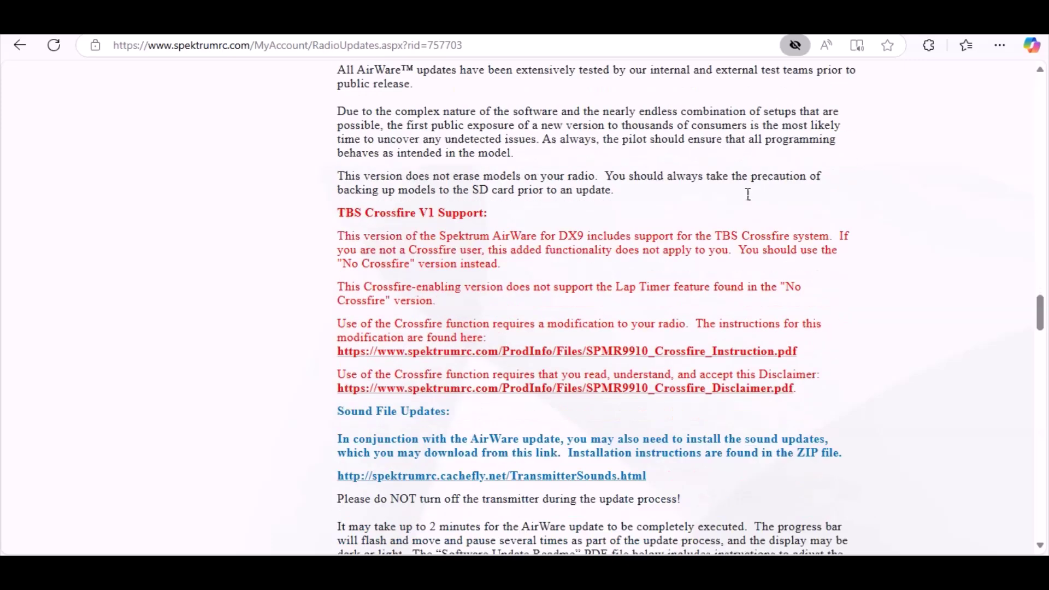
scroll(749, 153, down, 13)
scroll(748, 194, down, 3)
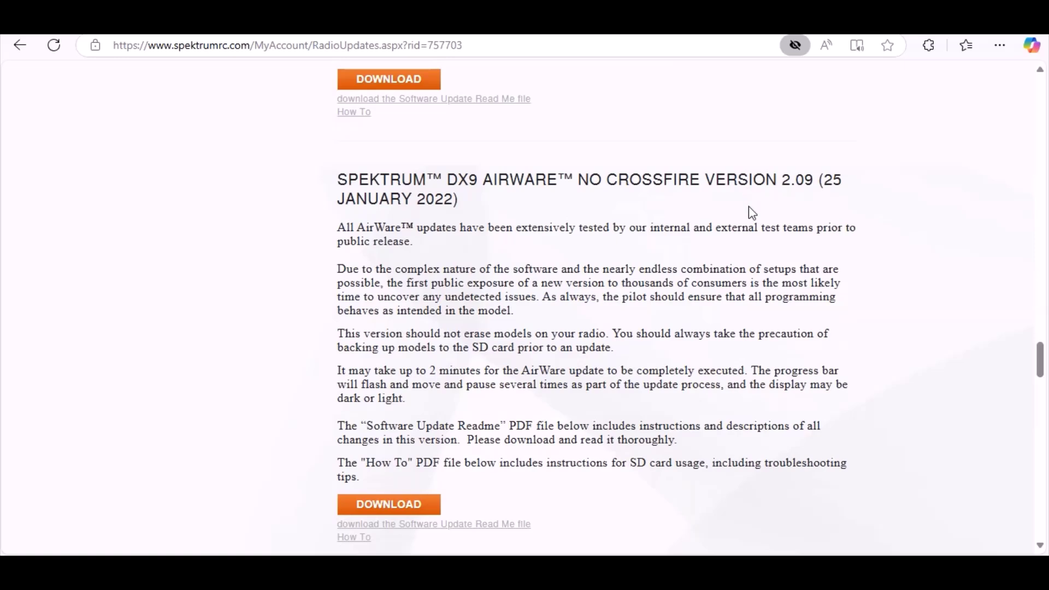
Find the No Crossfire 2.11 (6 August 2024) entry and download its update file
scroll(751, 212, up, 4)
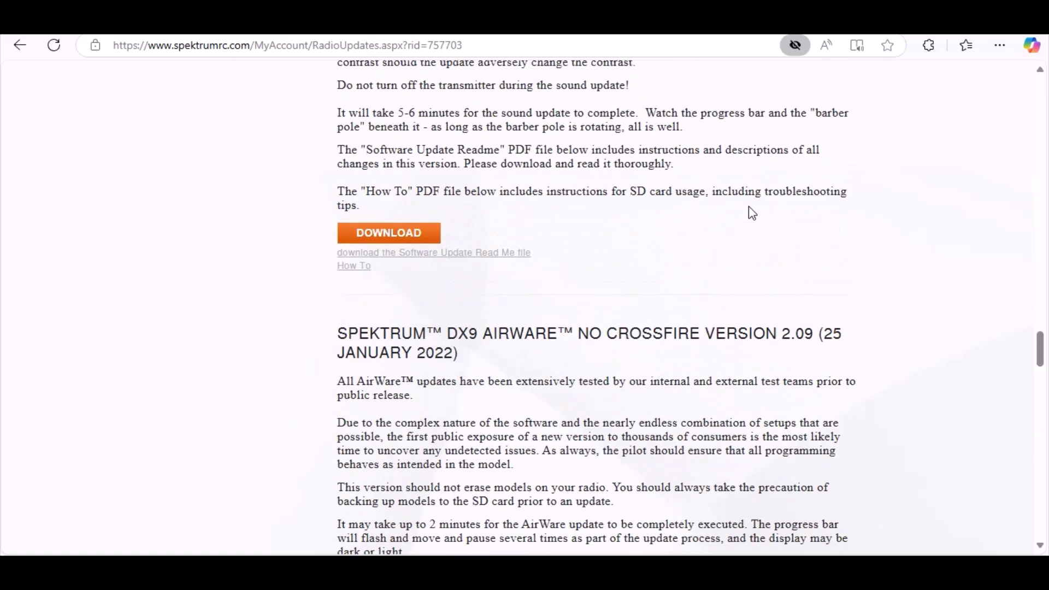
scroll(751, 211, up, 4)
scroll(752, 212, up, 8)
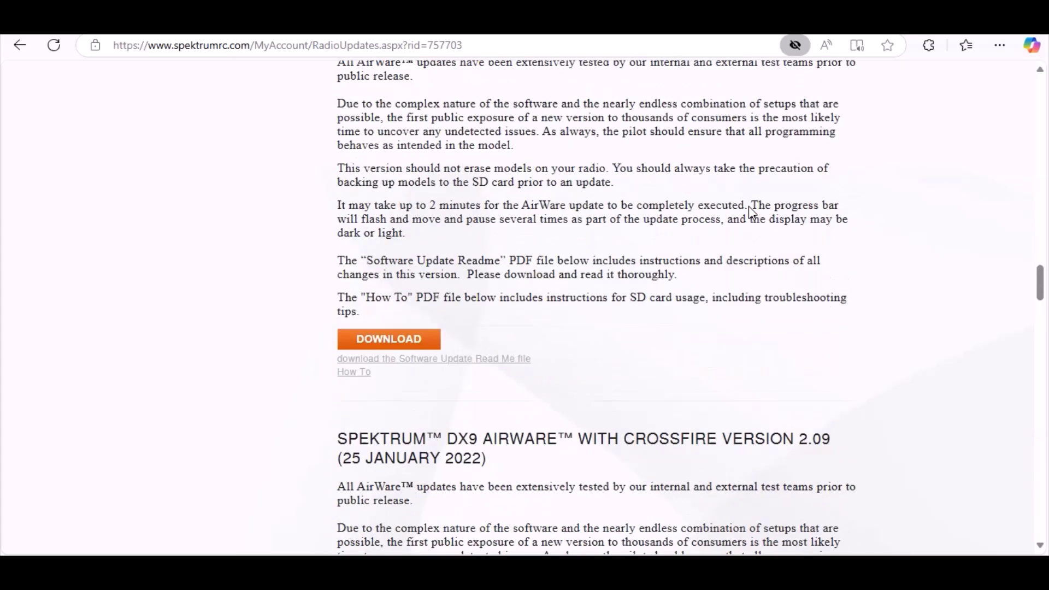
scroll(752, 212, up, 3)
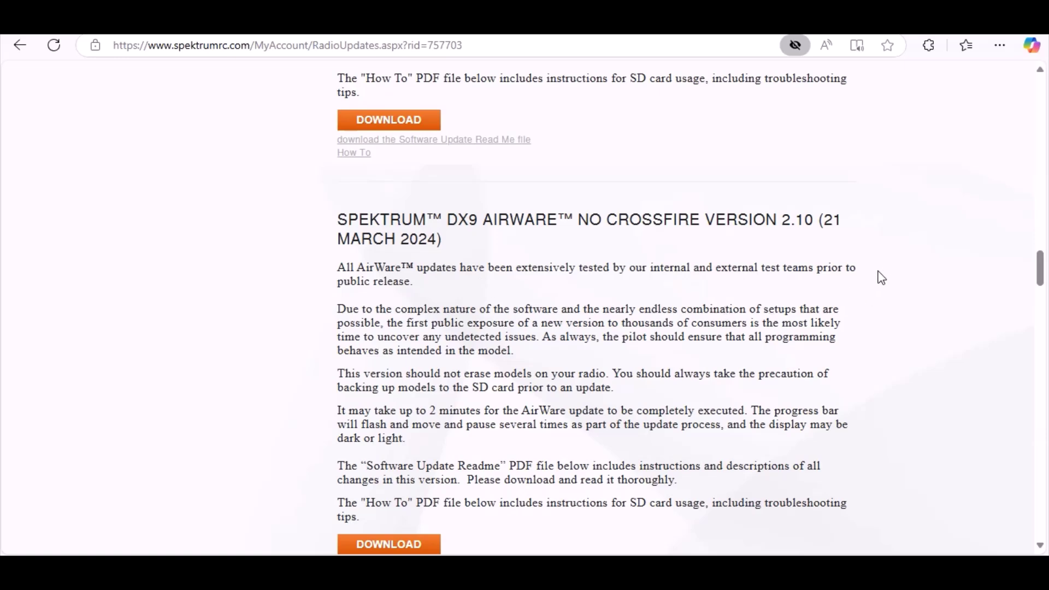
scroll(881, 278, up, 10)
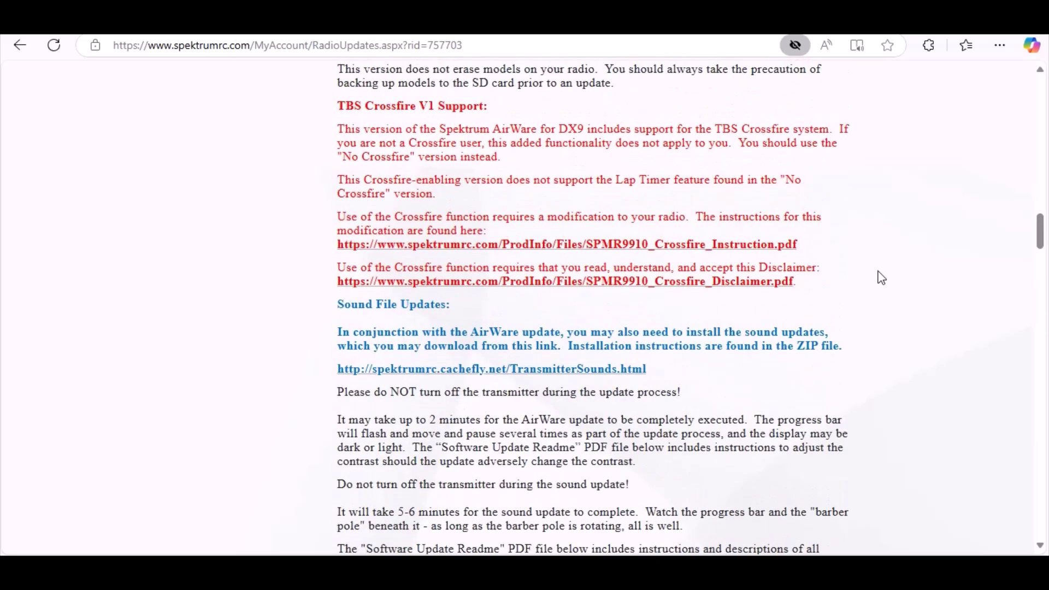
scroll(881, 278, up, 5)
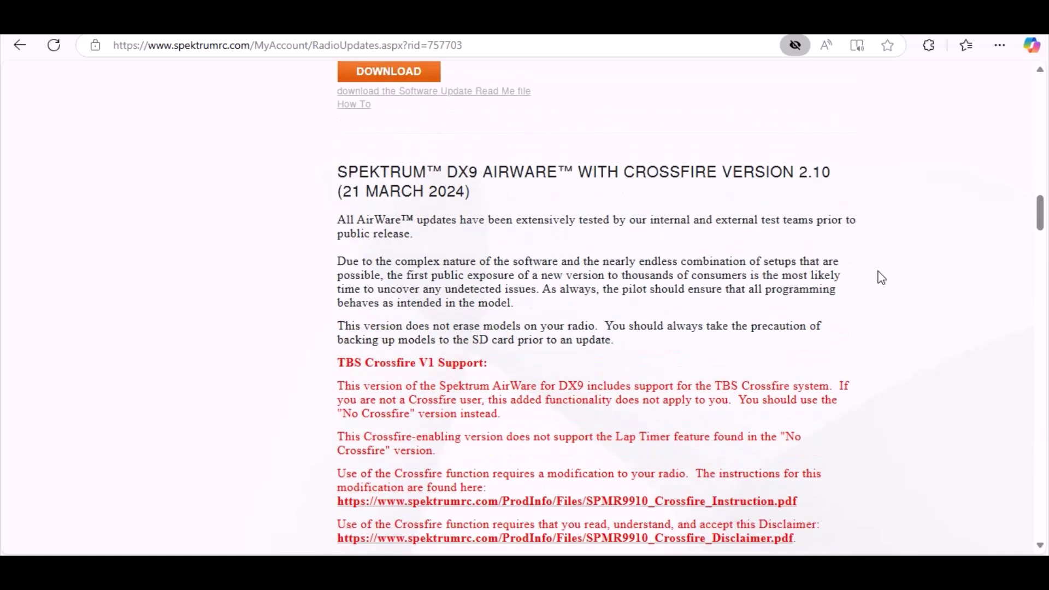
scroll(881, 278, up, 4)
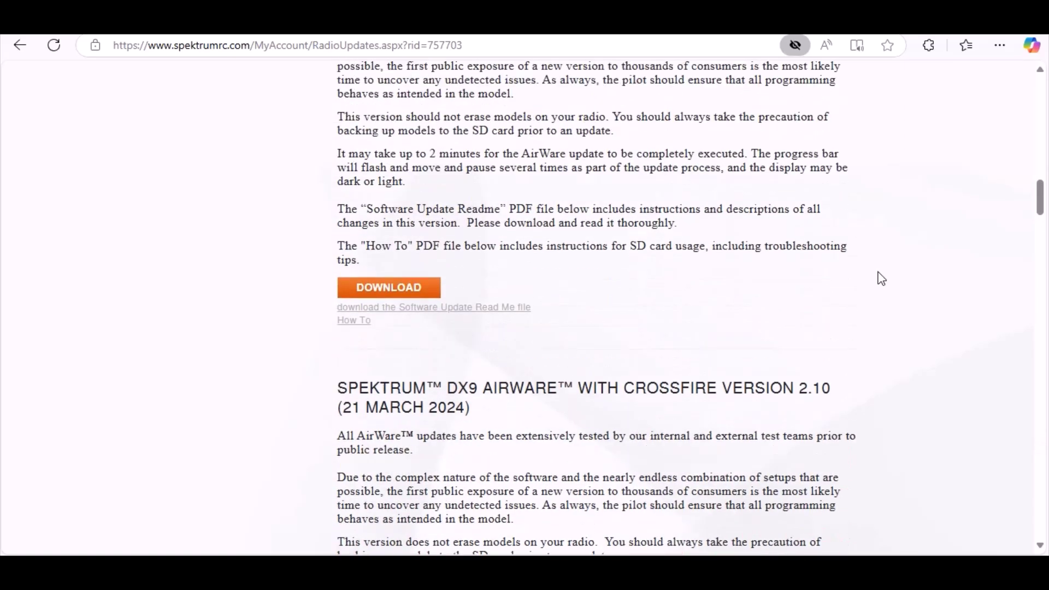
scroll(881, 278, up, 3)
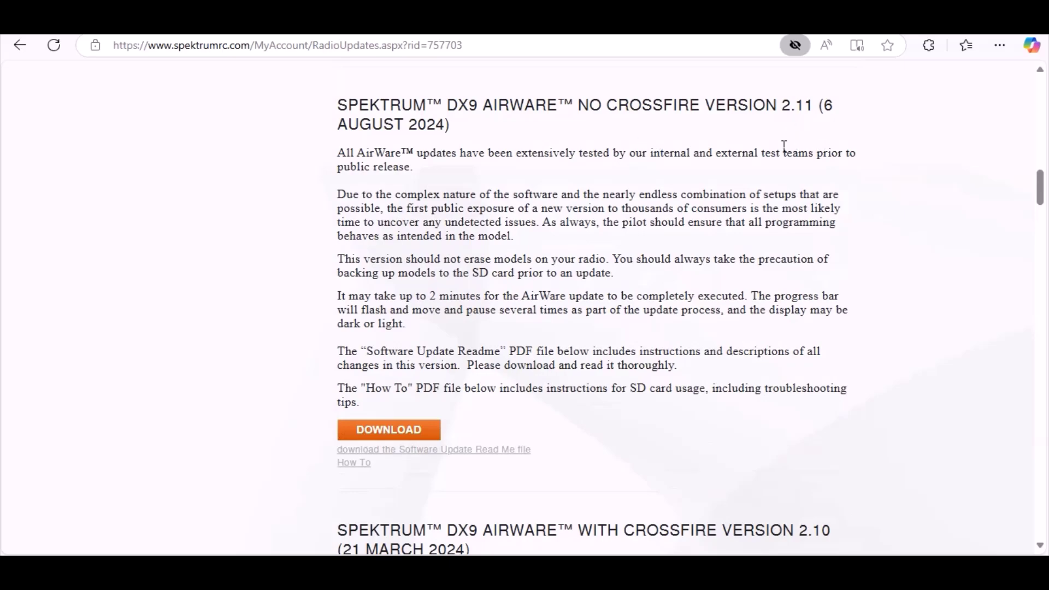
scroll(783, 147, up, 12)
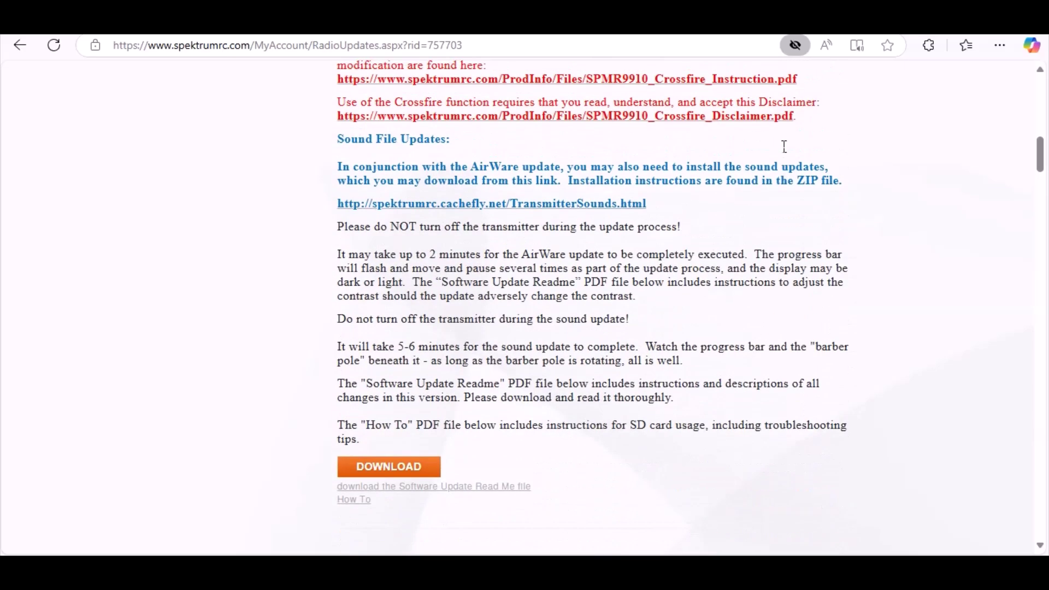
scroll(783, 146, up, 4)
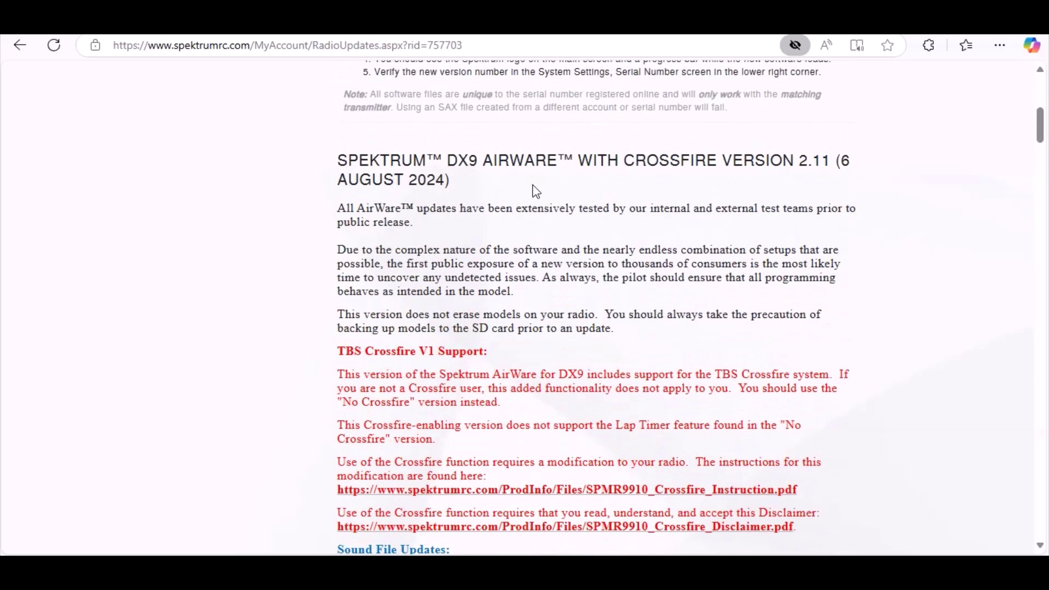
scroll(702, 195, down, 13)
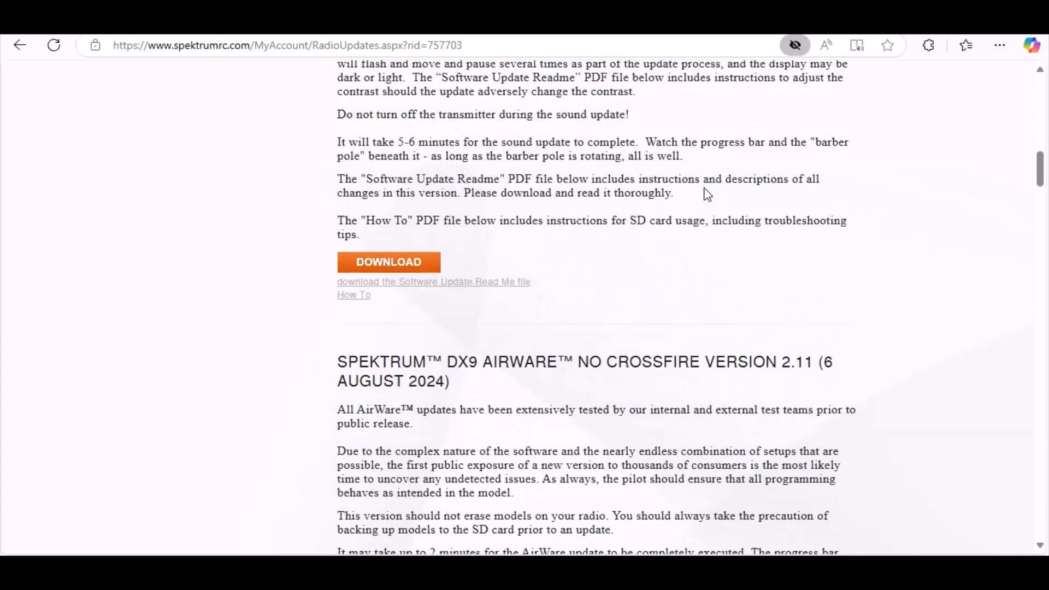
scroll(706, 195, down, 2)
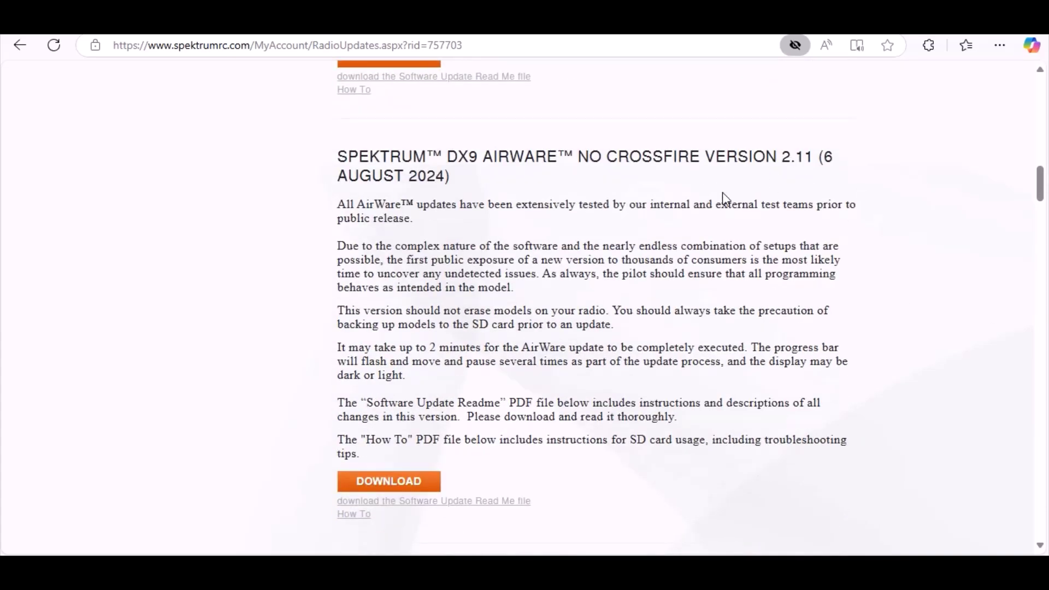
scroll(725, 197, down, 1)
scroll(583, 256, down, 3)
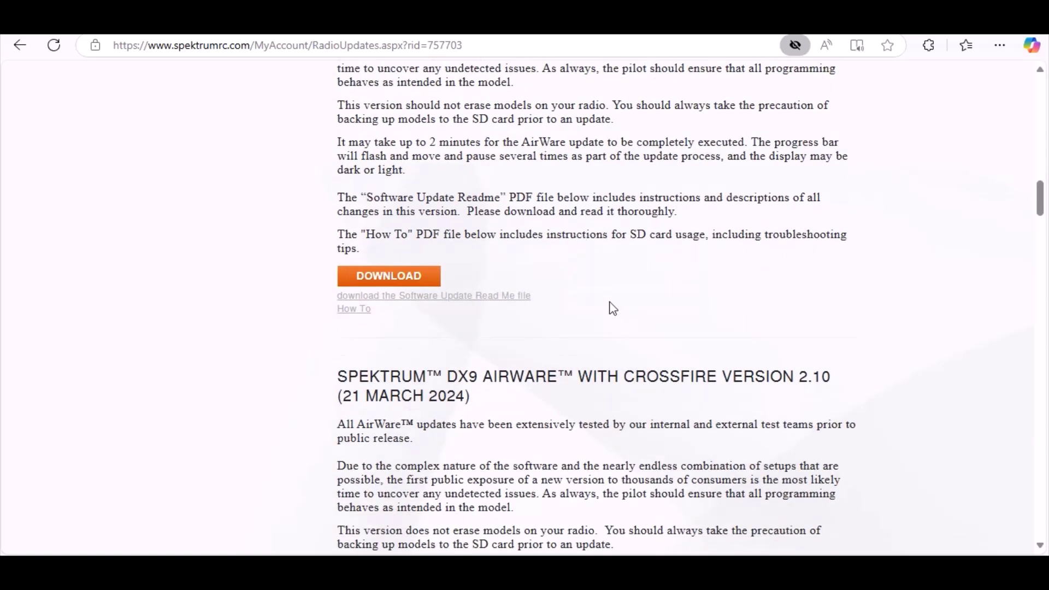
click(426, 302)
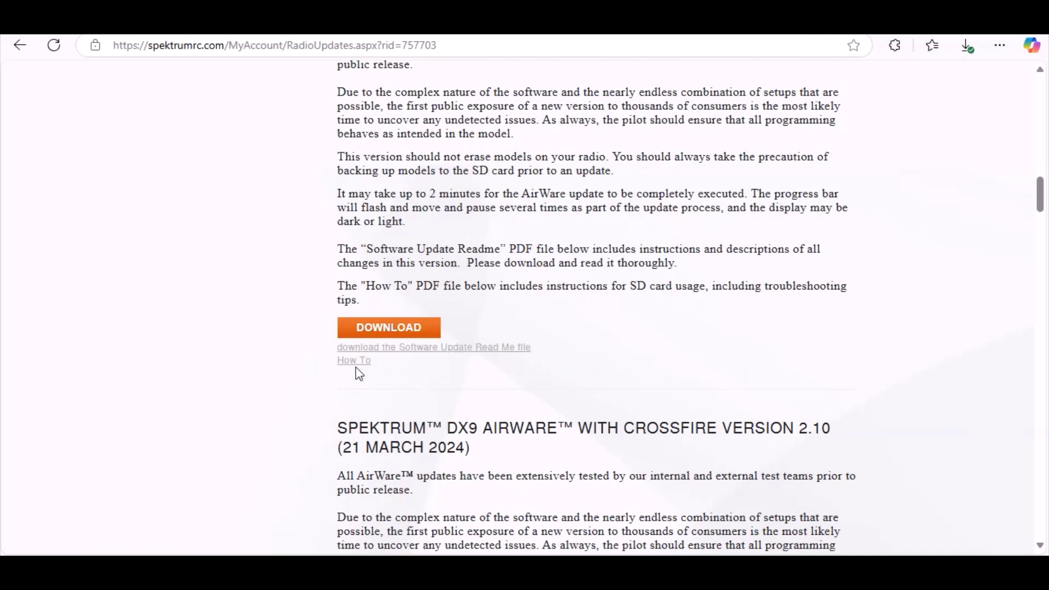
Download the Software Update Read Me change log PDF, open it, and read through it
click(424, 352)
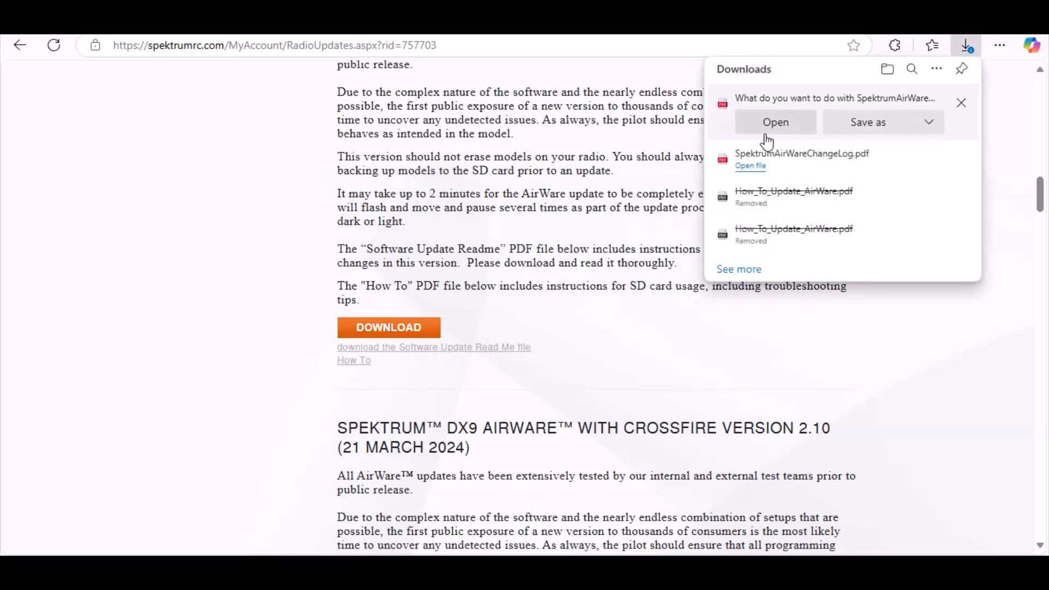
click(767, 131)
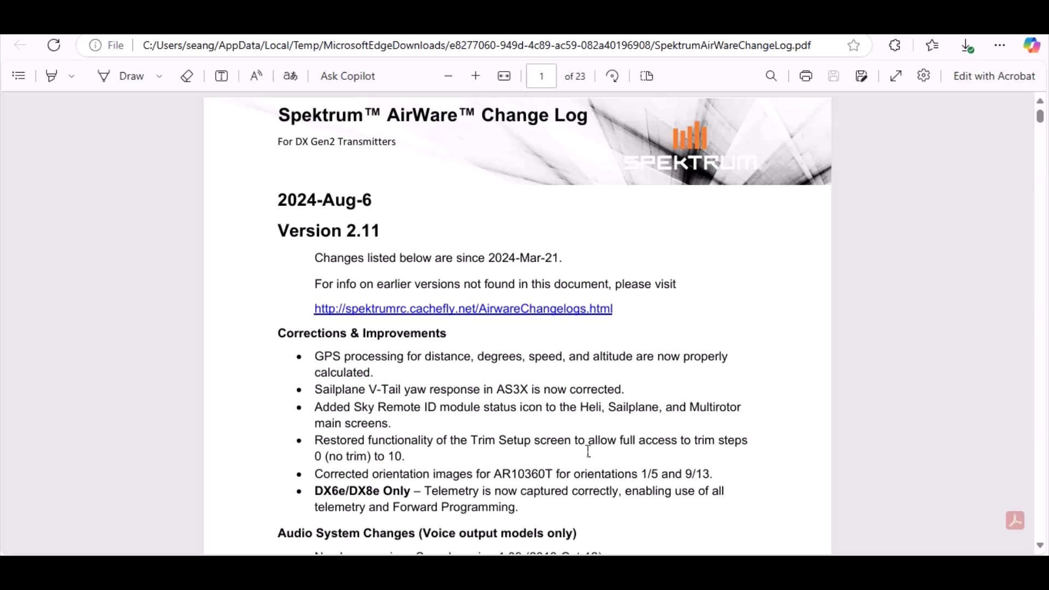
scroll(587, 451, down, 1)
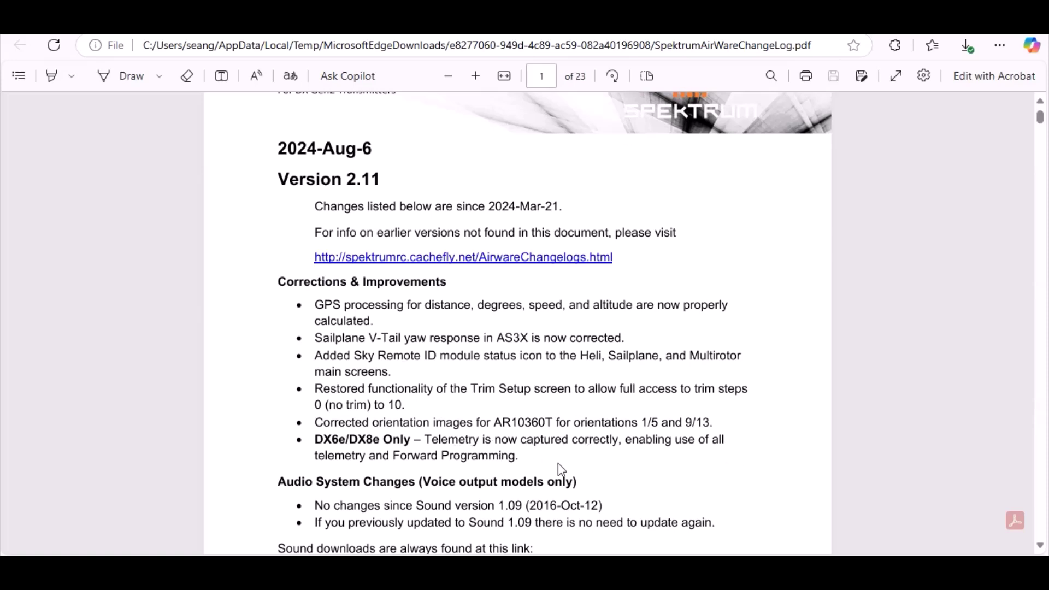
scroll(571, 472, down, 1)
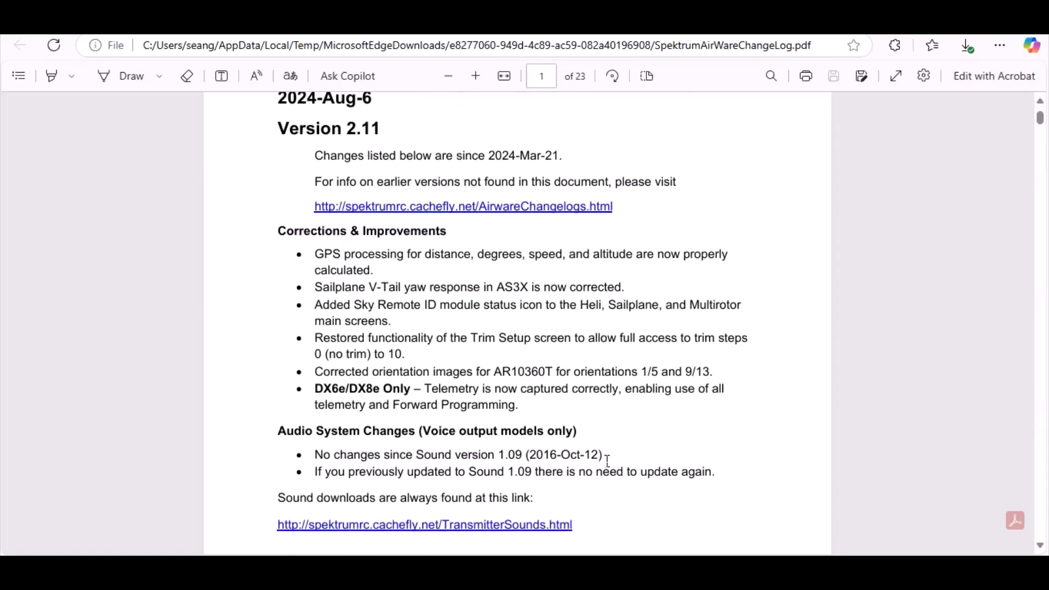
scroll(608, 459, down, 2)
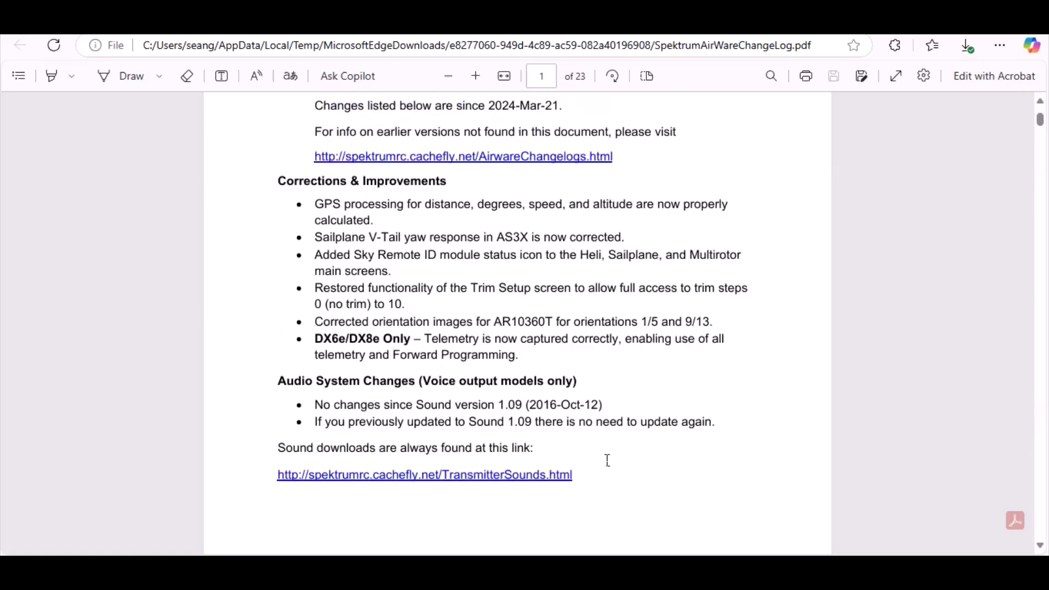
scroll(607, 460, up, 4)
scroll(607, 460, down, 3)
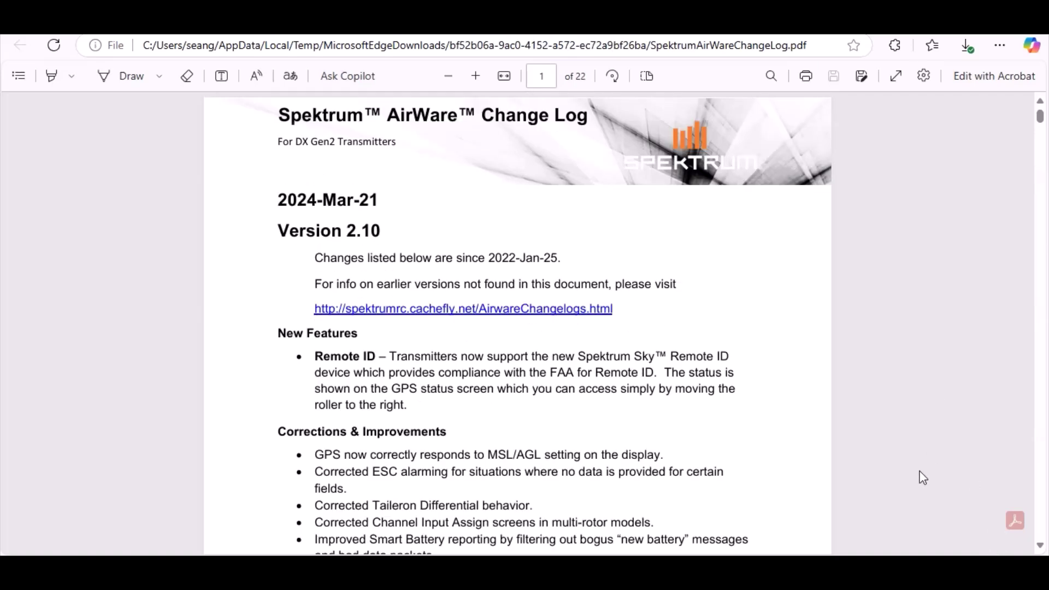
Scroll the 2.10 change log to the Audio System Changes note (no changes since Sound 1.09)
scroll(922, 478, down, 4)
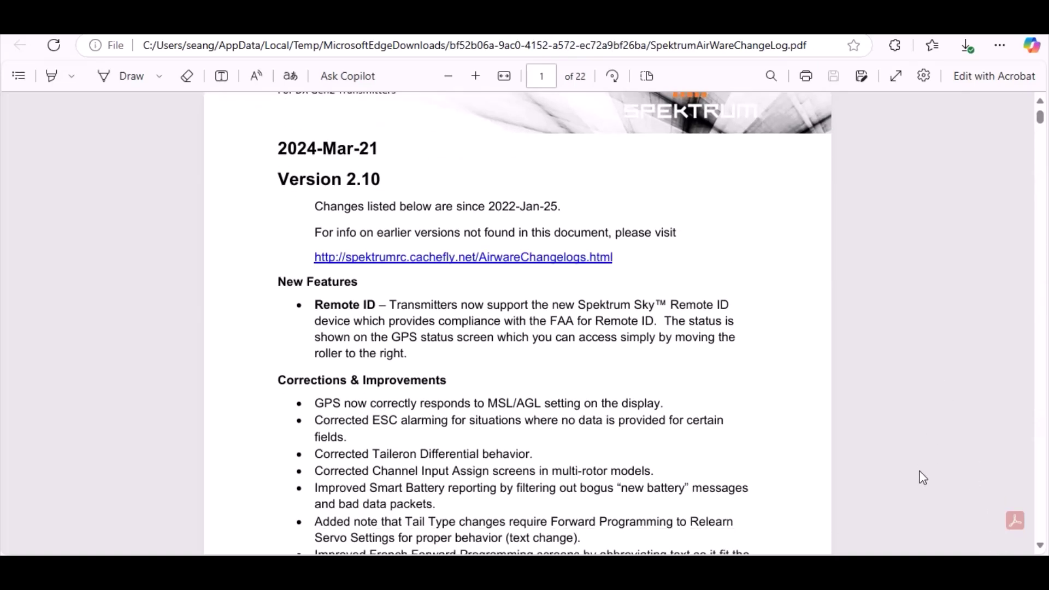
scroll(848, 452, down, 1)
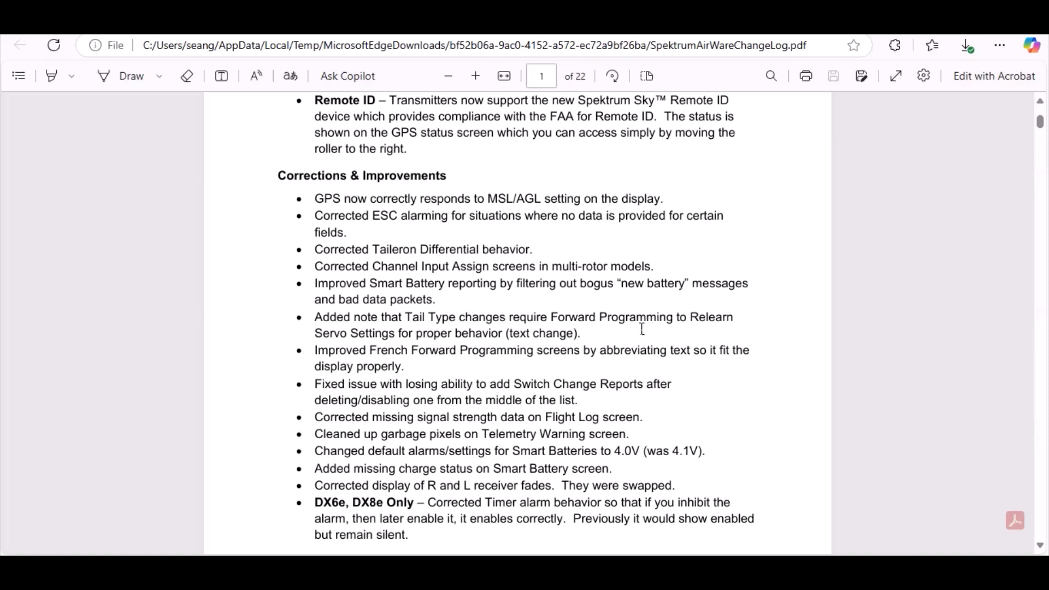
scroll(642, 329, down, 3)
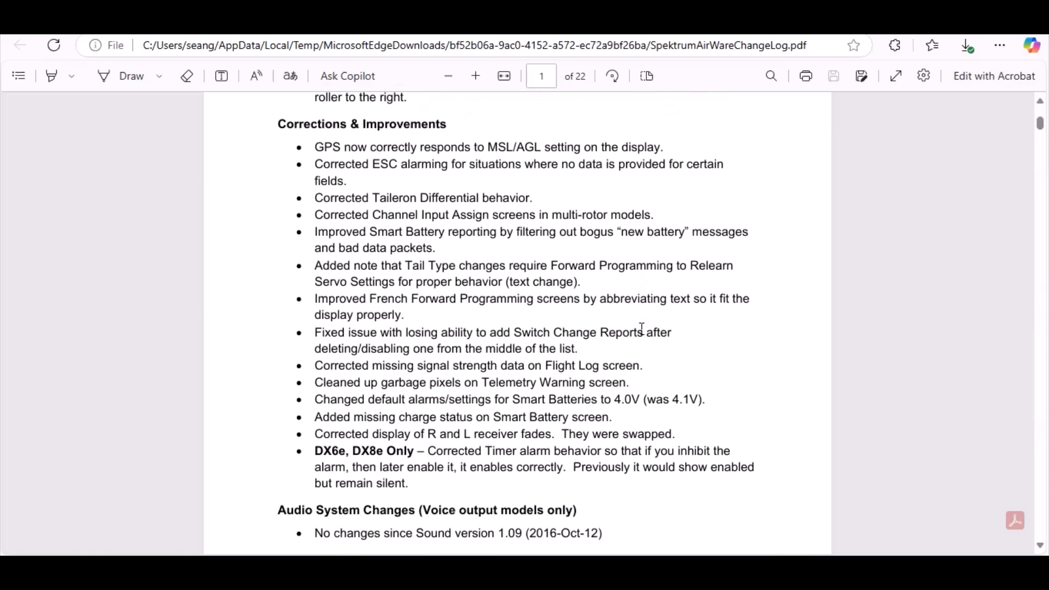
scroll(642, 329, down, 1)
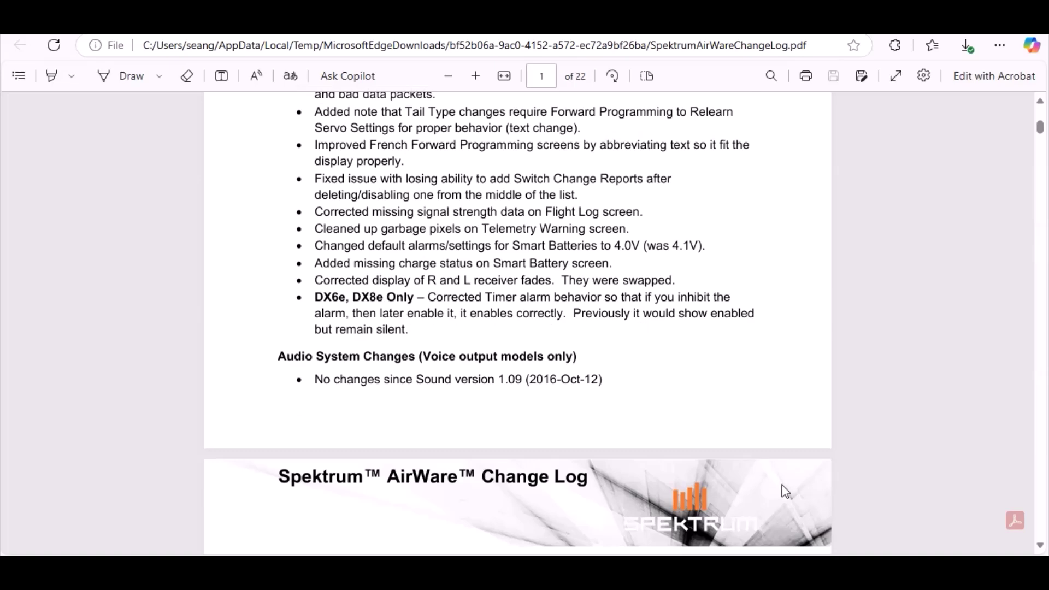
Close the PDF, save the SPMTX.SAX download, and show it in Downloads\New folder
key(ctrl+w)
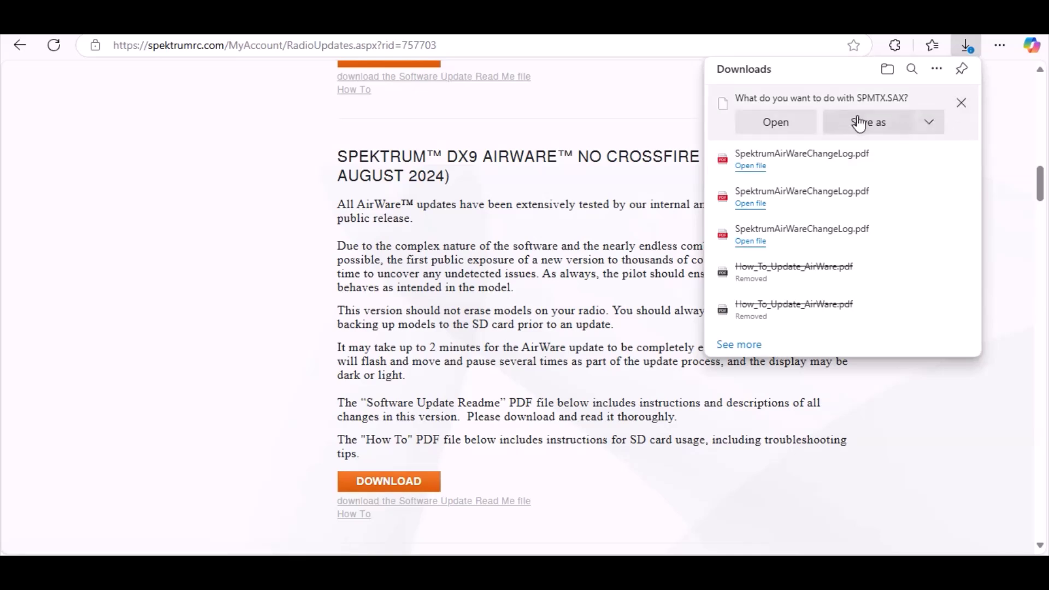
click(928, 122)
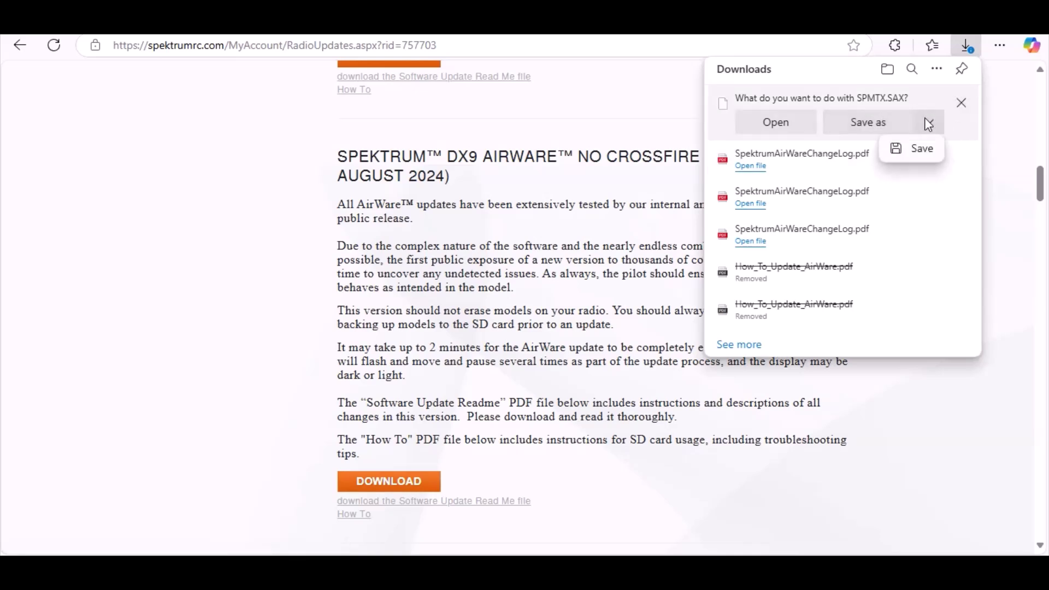
click(931, 152)
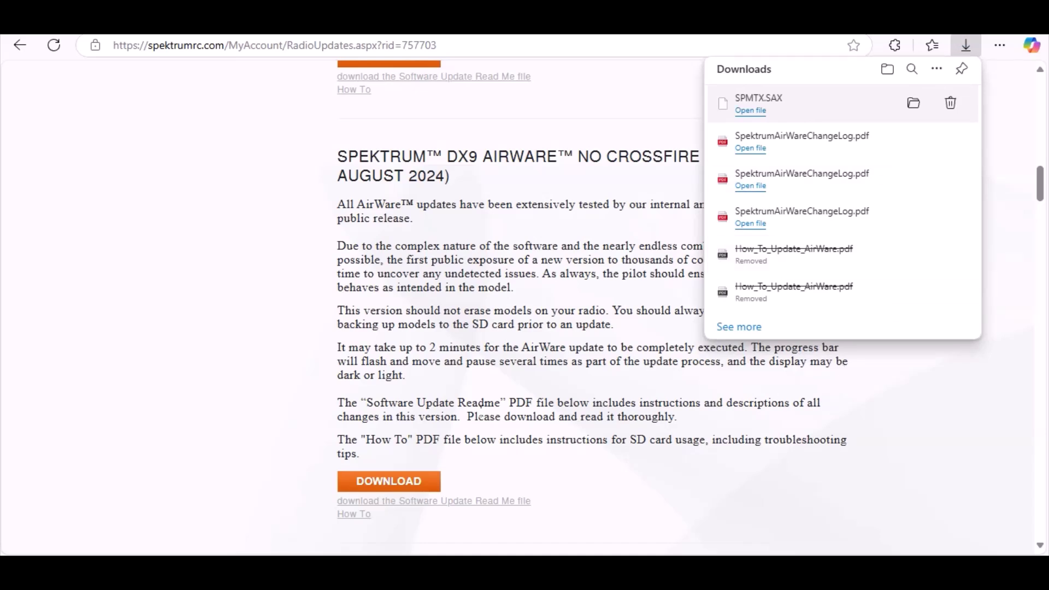
click(913, 103)
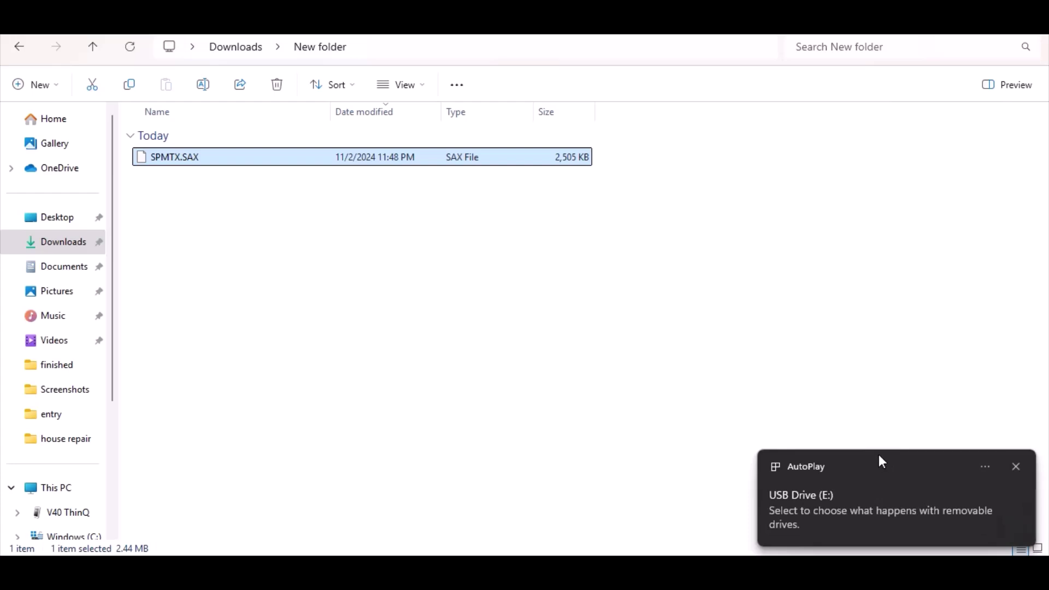
Send SPMTX.SAX to USB Drive (E:), replacing the older copy, and open the drive to verify
click(226, 159)
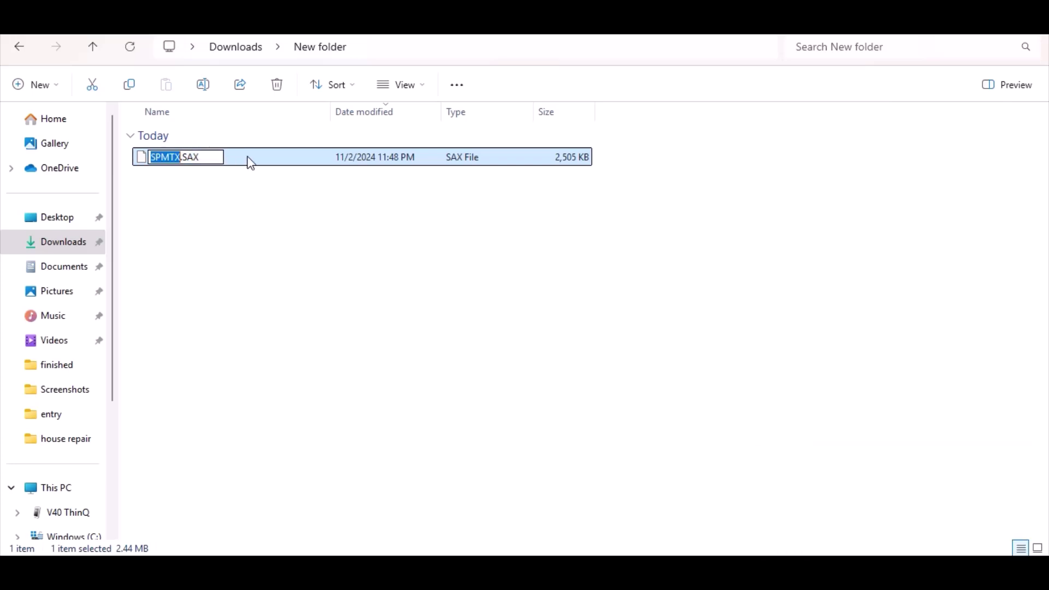
click(270, 165)
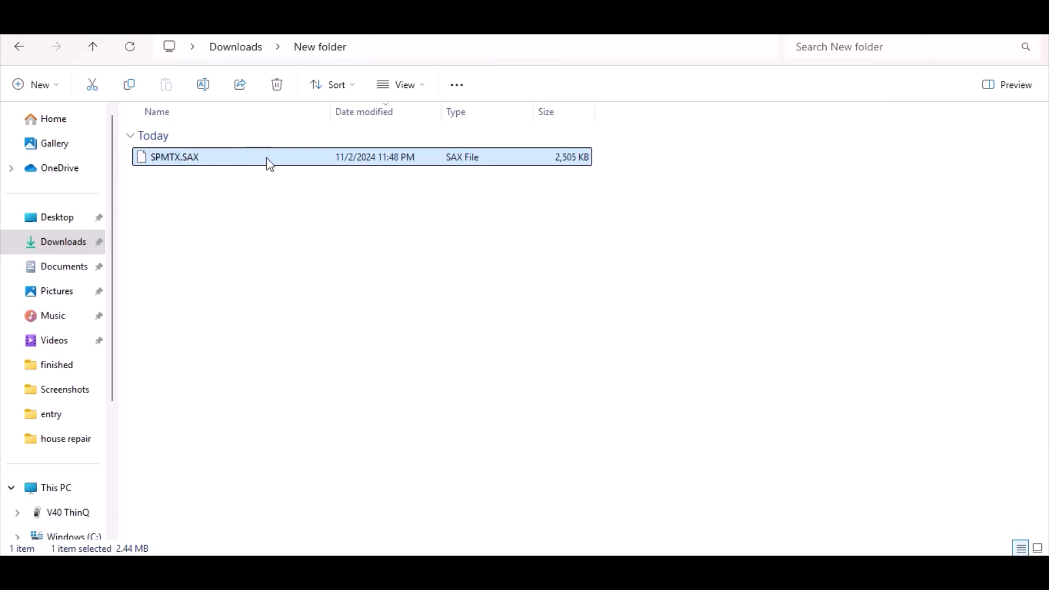
right_click(270, 165)
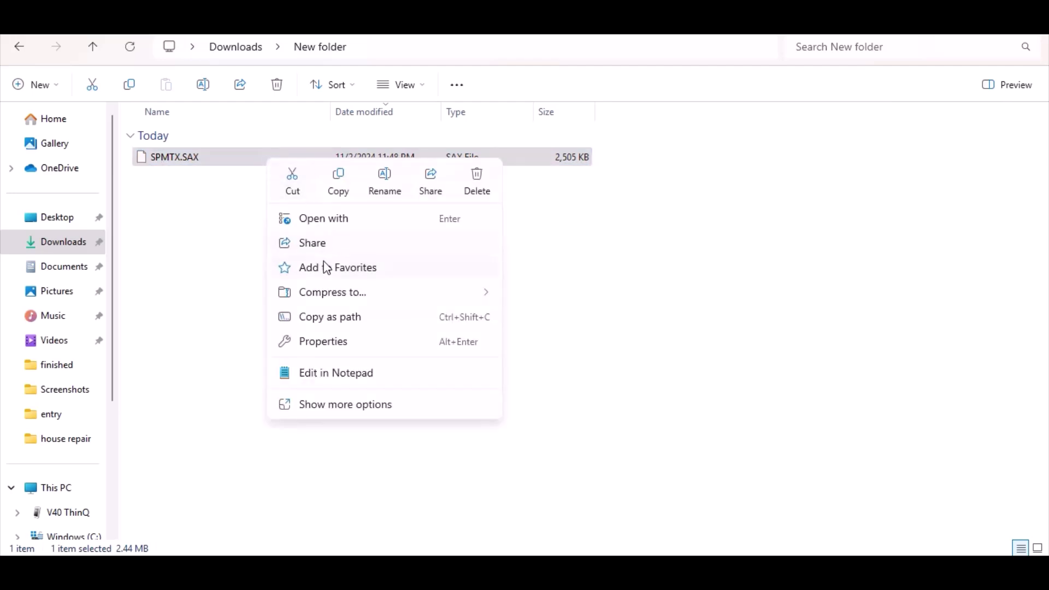
click(327, 405)
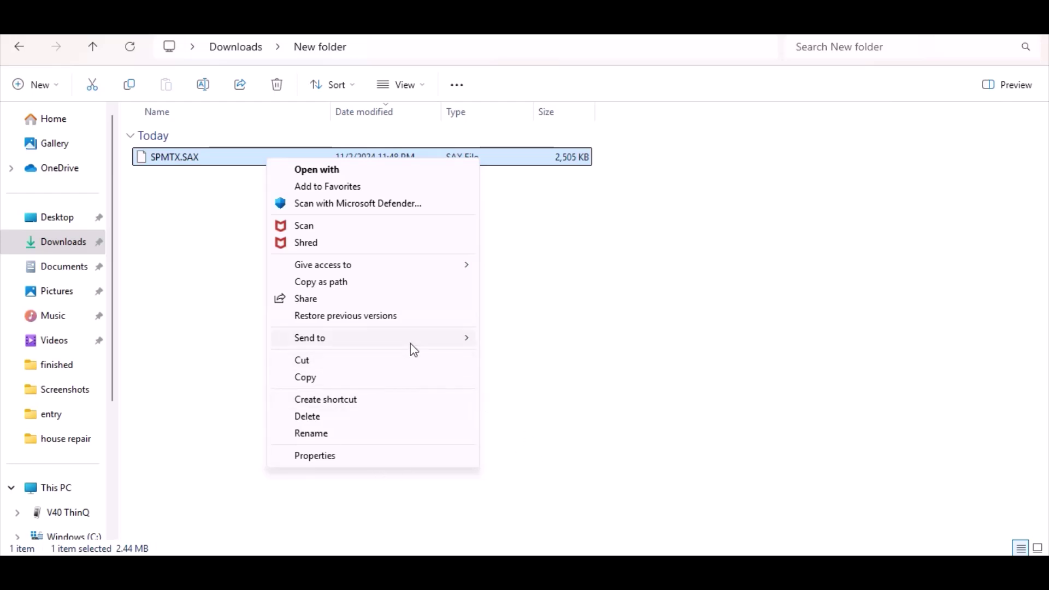
mouse_move(412, 349)
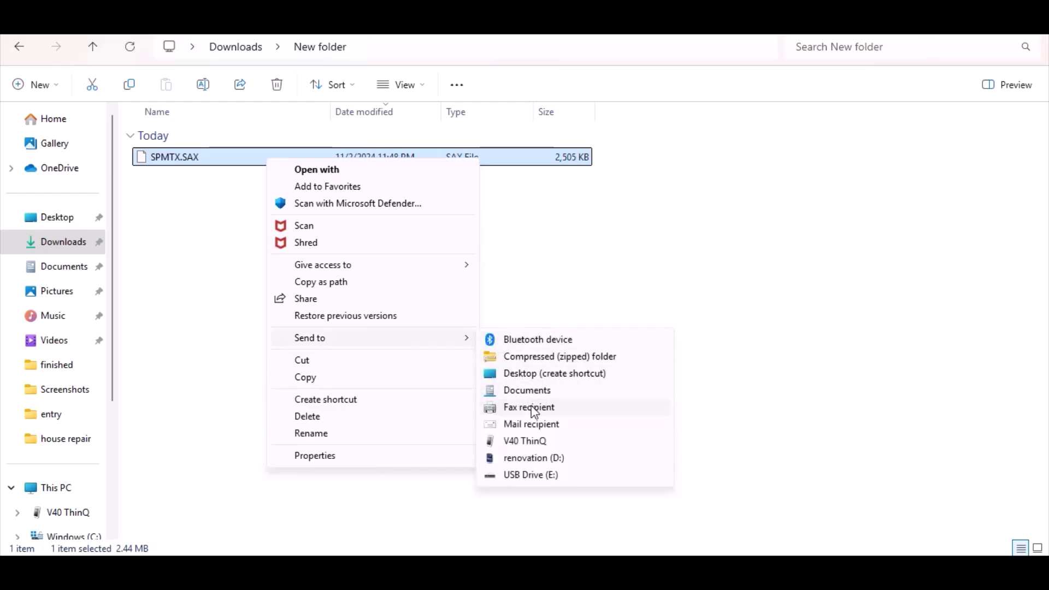
click(529, 475)
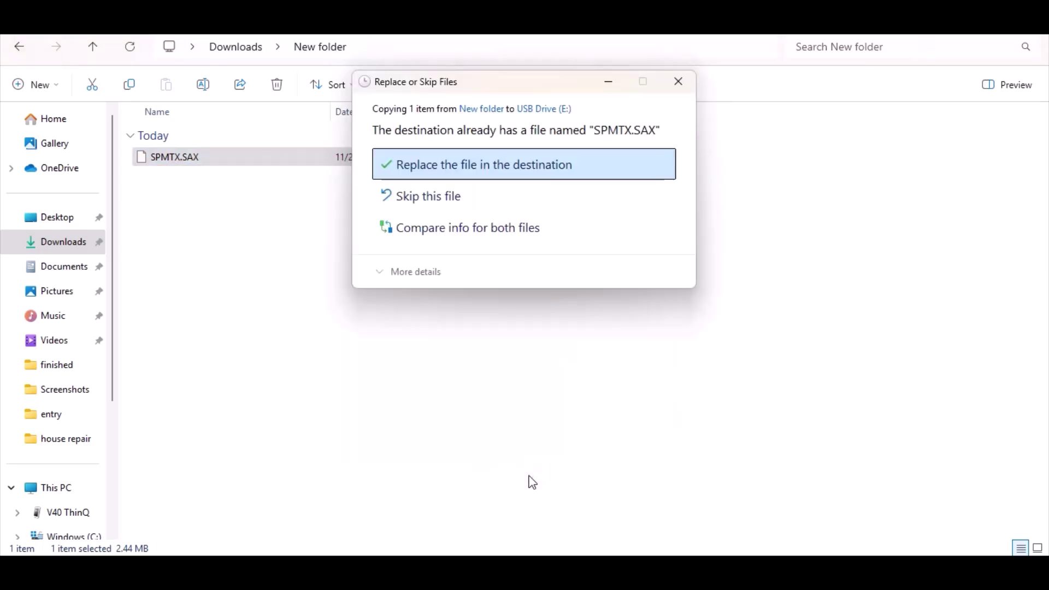
click(451, 168)
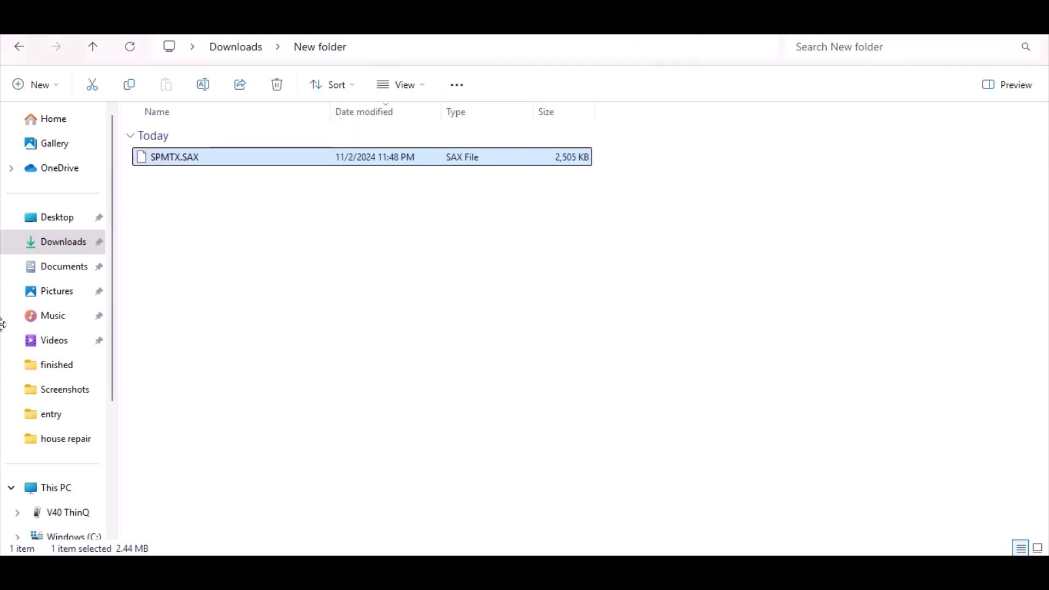
scroll(57, 423, down, 3)
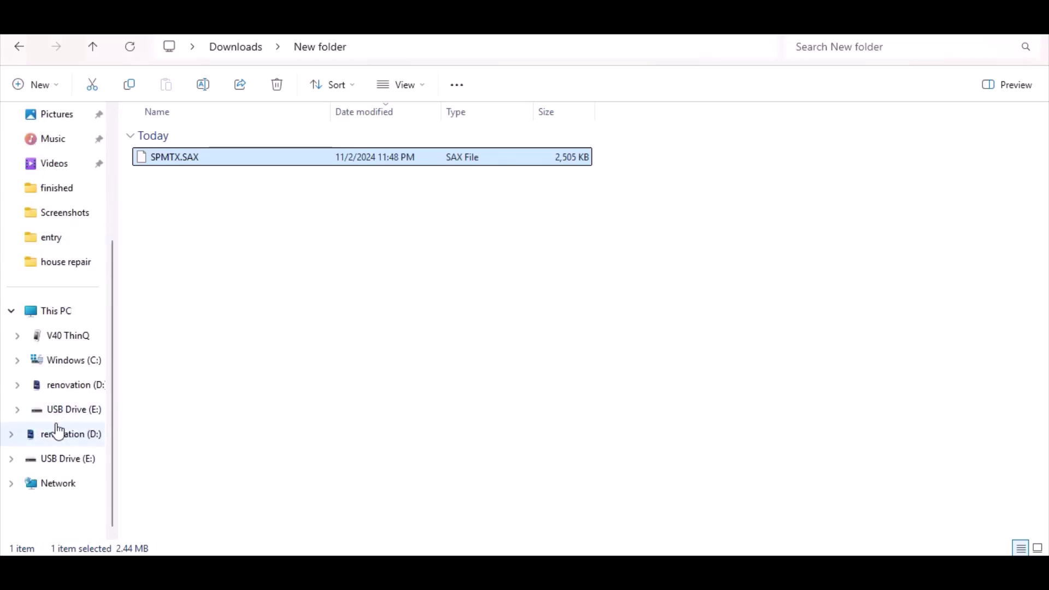
click(76, 461)
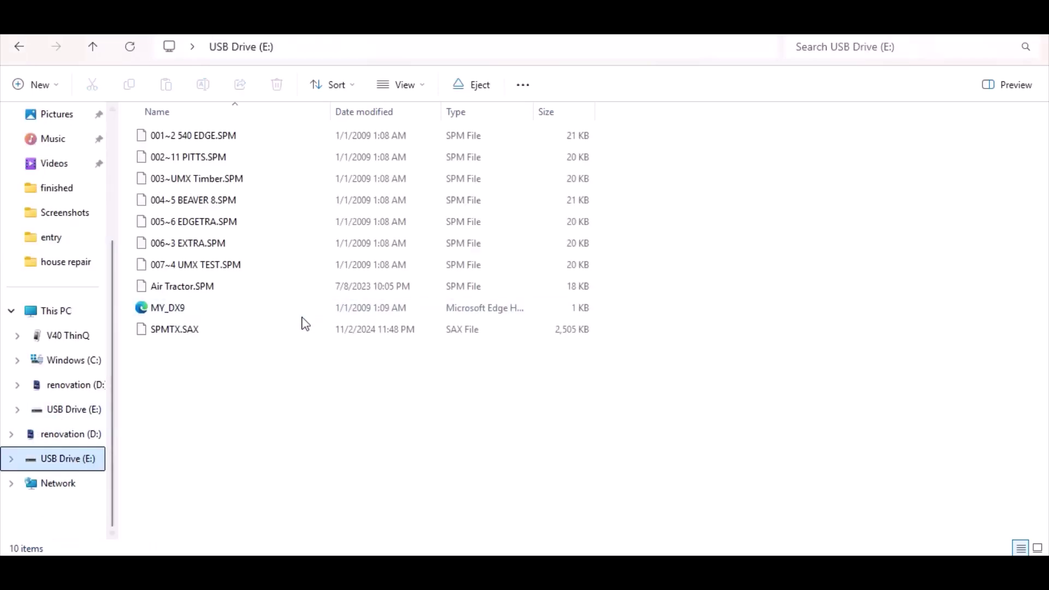